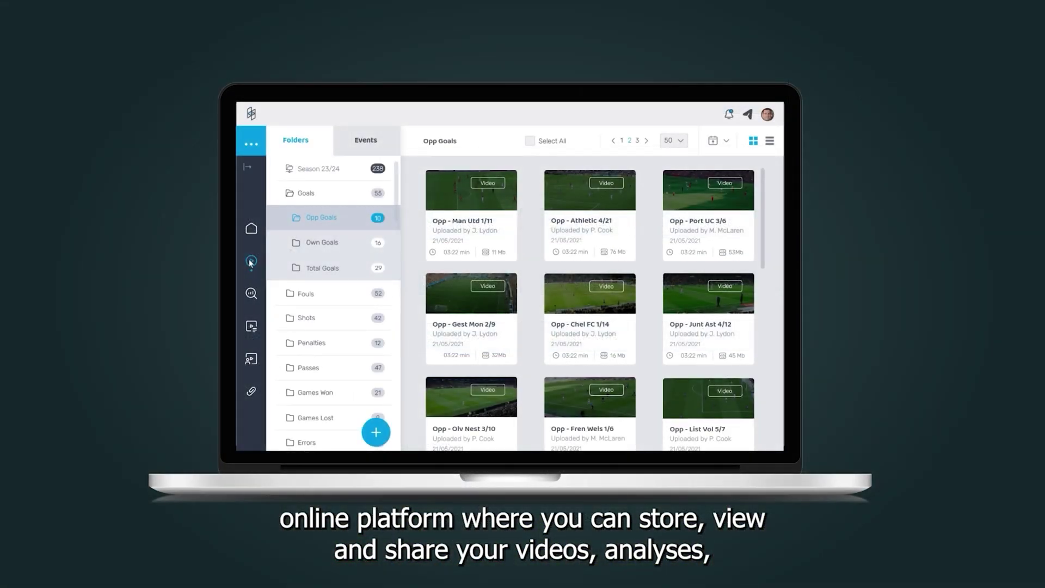
After the intro, open hub.nacsport.com with the username and password already filled in
{"action": "left_click", "coordinate": [251, 326]}
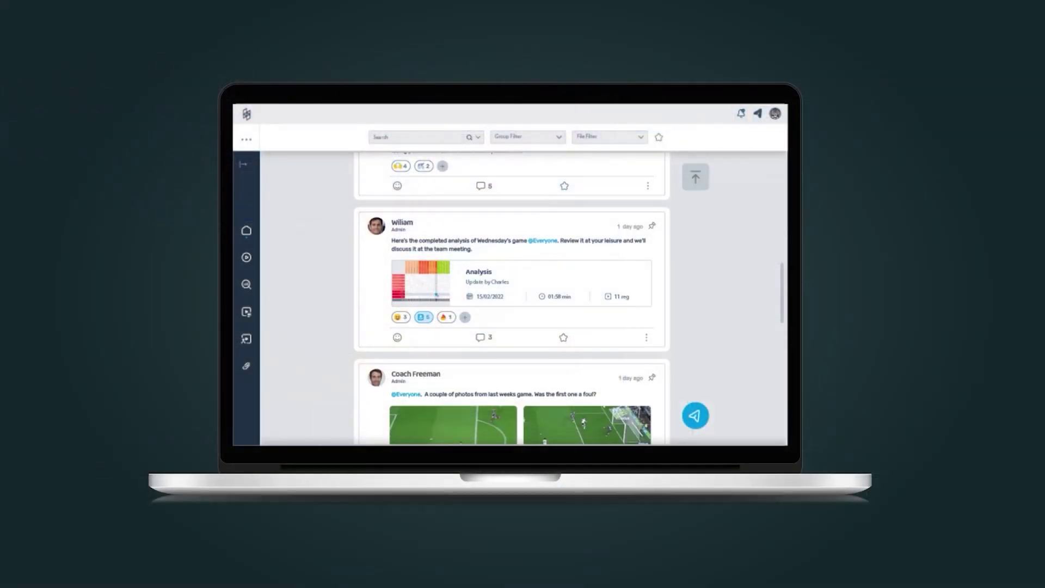
{"action": "scroll", "coordinate": [511, 294], "scroll_direction": "down", "scroll_amount": 5}
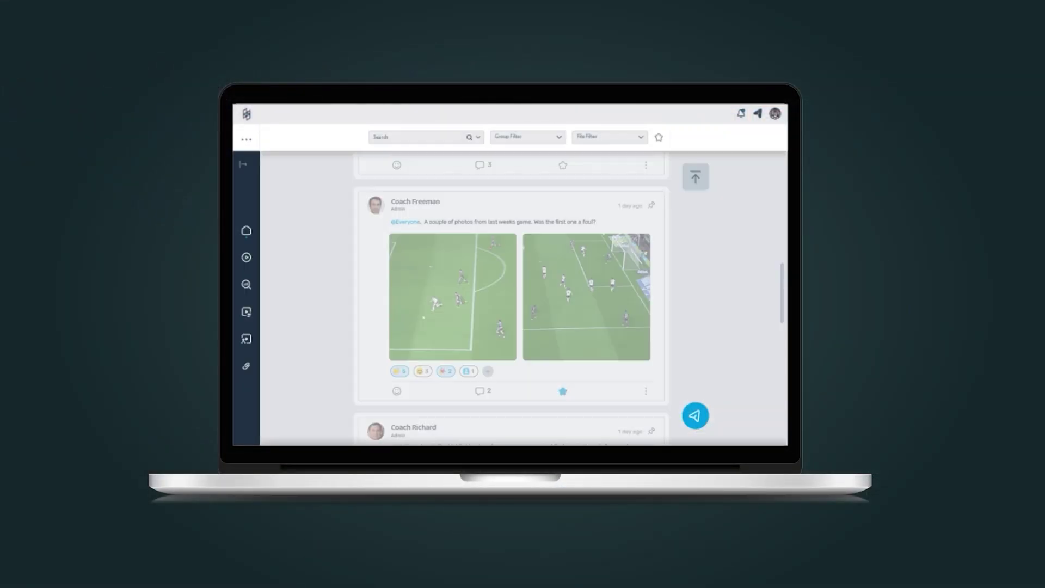
{"action": "scroll", "coordinate": [511, 299], "scroll_direction": "down", "scroll_amount": 5}
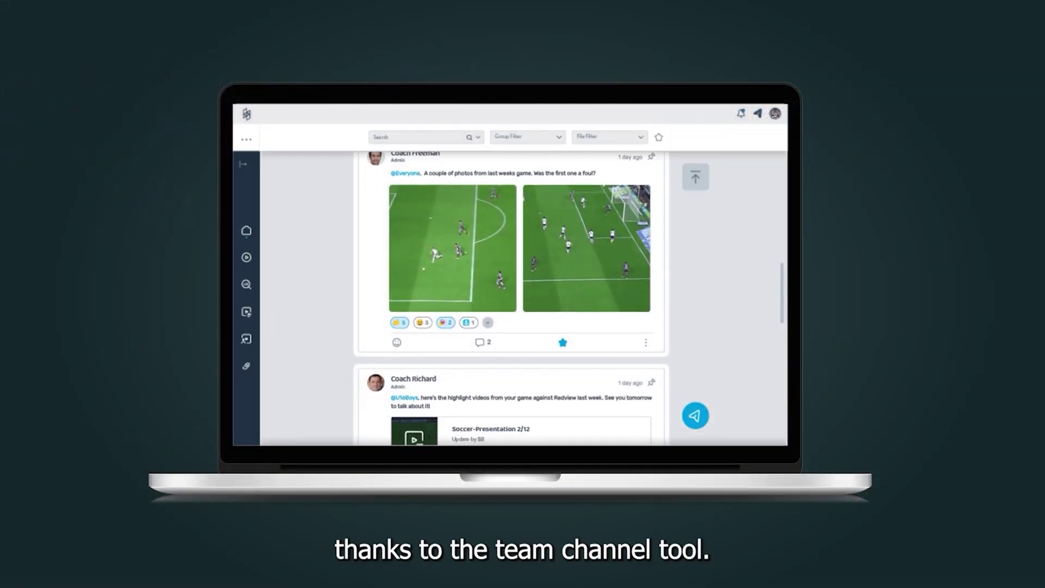
{"action": "scroll", "coordinate": [512, 299], "scroll_direction": "down", "scroll_amount": 5}
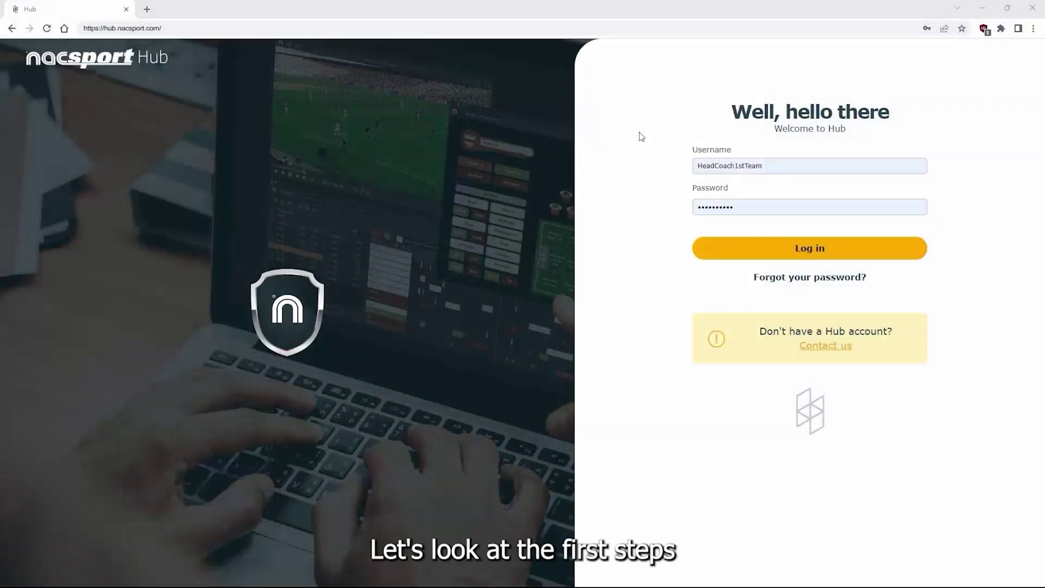
Log in, view the Edit profile page, then return to the home page of seven tracking videos
{"action": "left_click", "coordinate": [792, 252]}
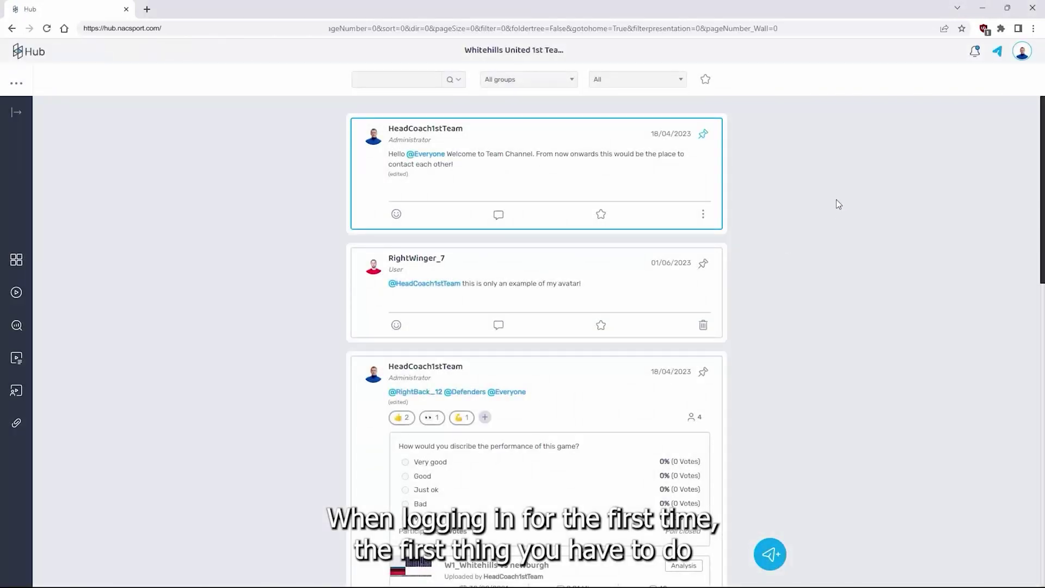
{"action": "left_click", "coordinate": [1023, 53]}
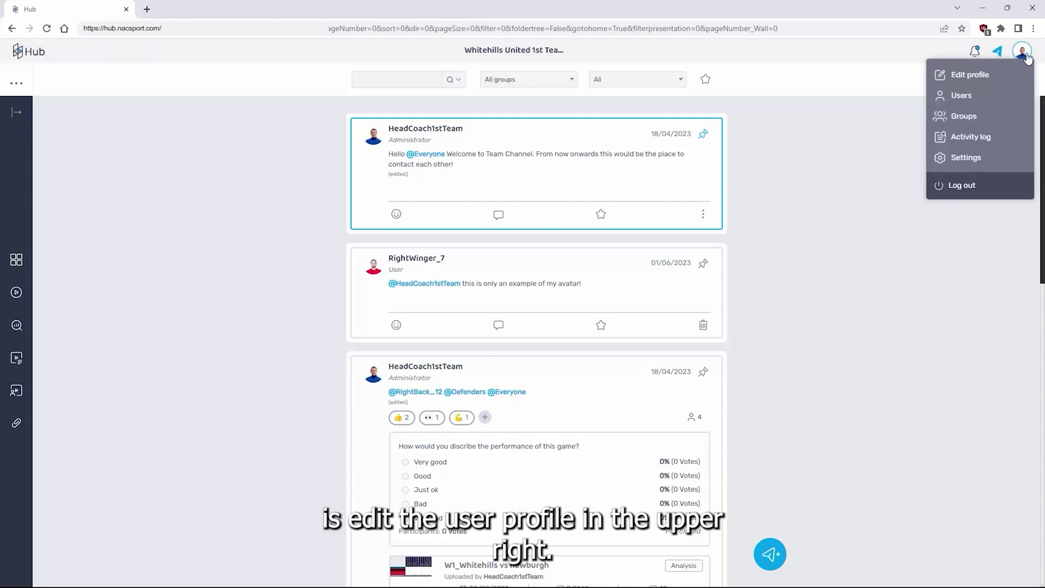
{"action": "left_click", "coordinate": [968, 75]}
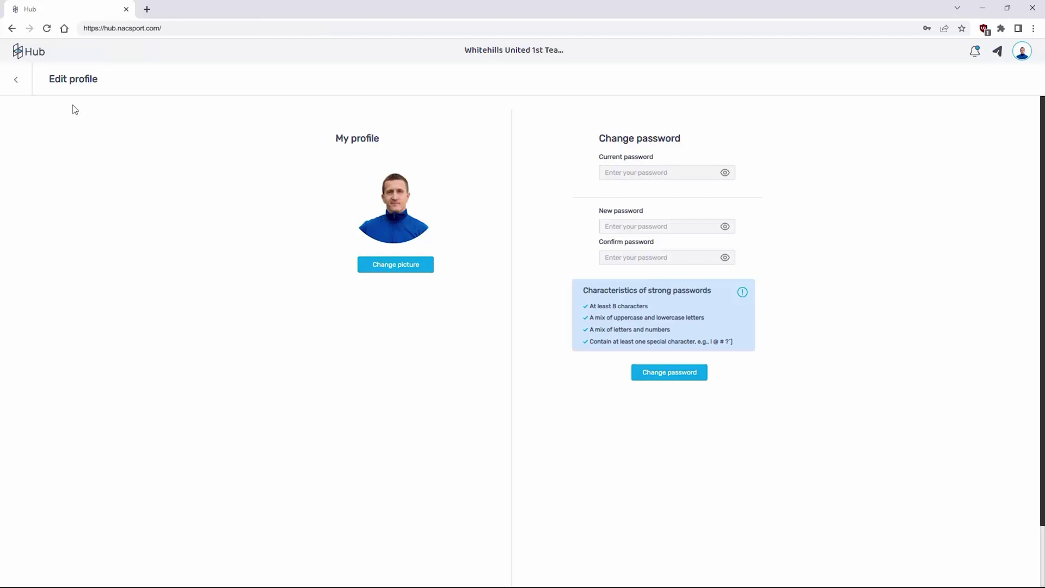
{"action": "left_click", "coordinate": [49, 58]}
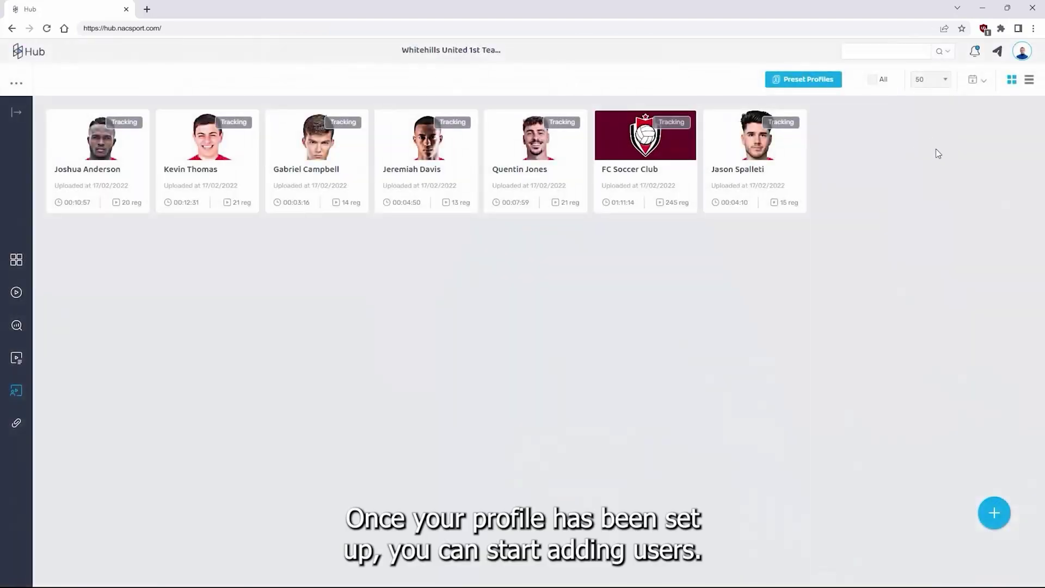
Go to the Users page and bring up a blank Create user form
{"action": "left_click", "coordinate": [1023, 53]}
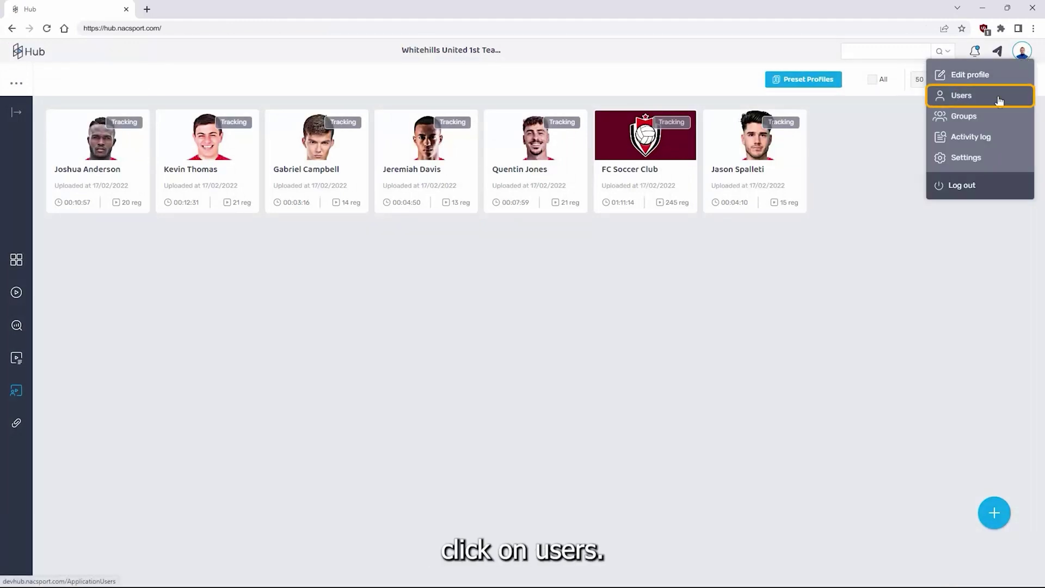
{"action": "left_click", "coordinate": [999, 101]}
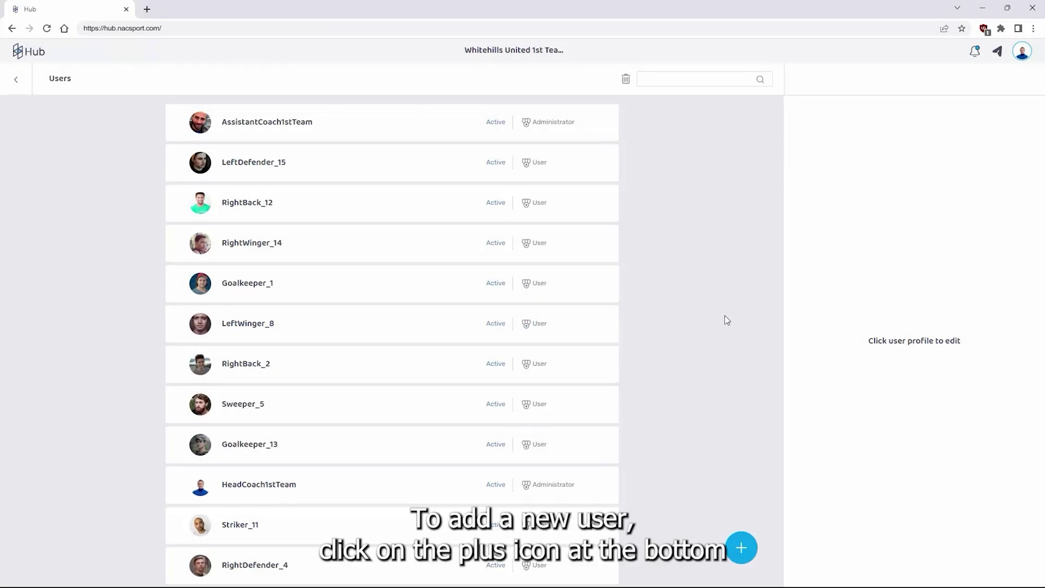
{"action": "left_click", "coordinate": [748, 549]}
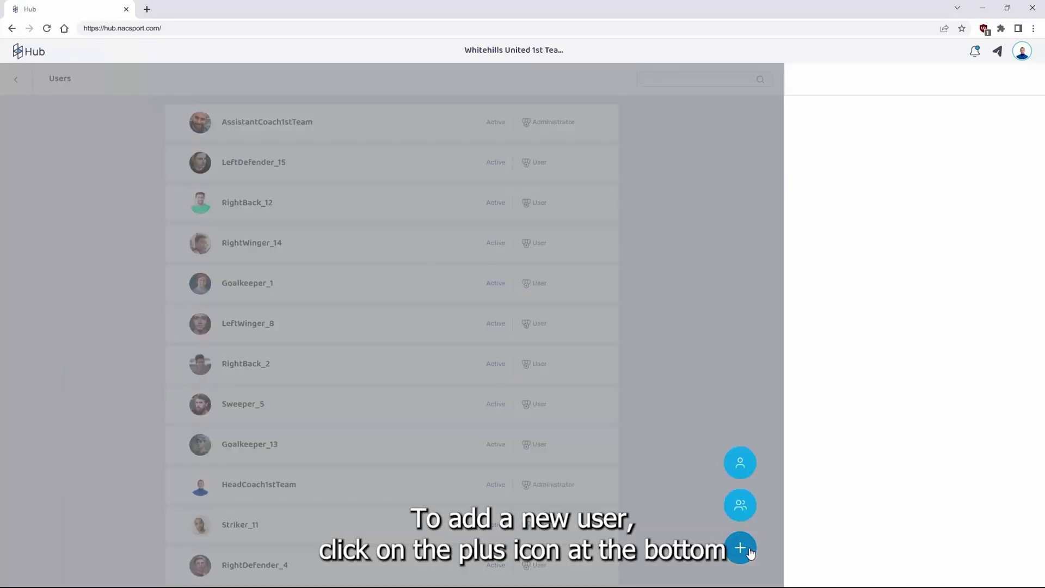
{"action": "left_click", "coordinate": [741, 464]}
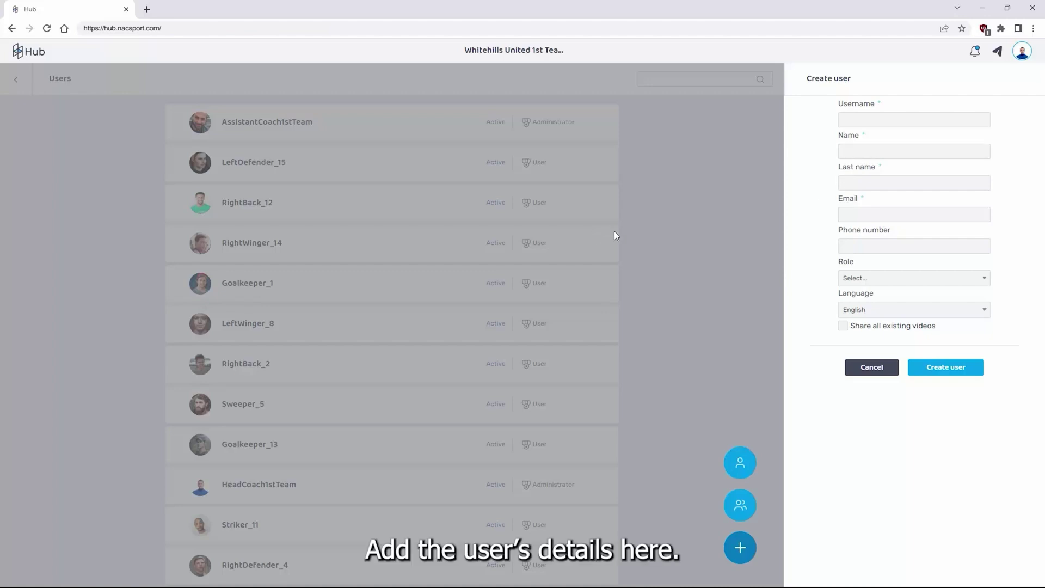
Create a Standard-role user, filling in the username, first name, last name and e-mail address
{"action": "left_click", "coordinate": [984, 118]}
{"action": "type", "text": "s"}
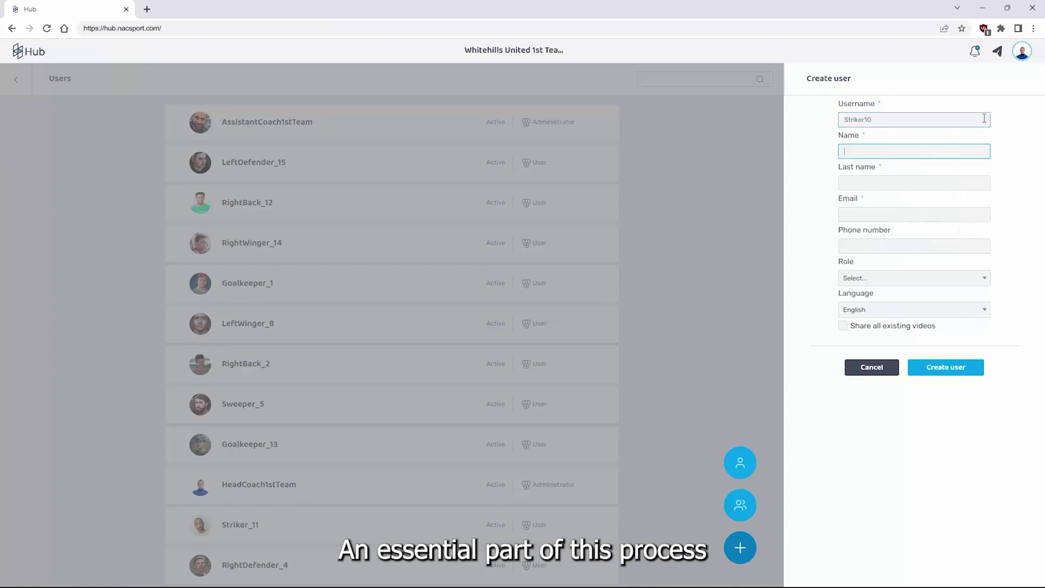
{"action": "key", "text": "Tab"}
{"action": "type", "text": "John"}
{"action": "key", "text": "Tab"}
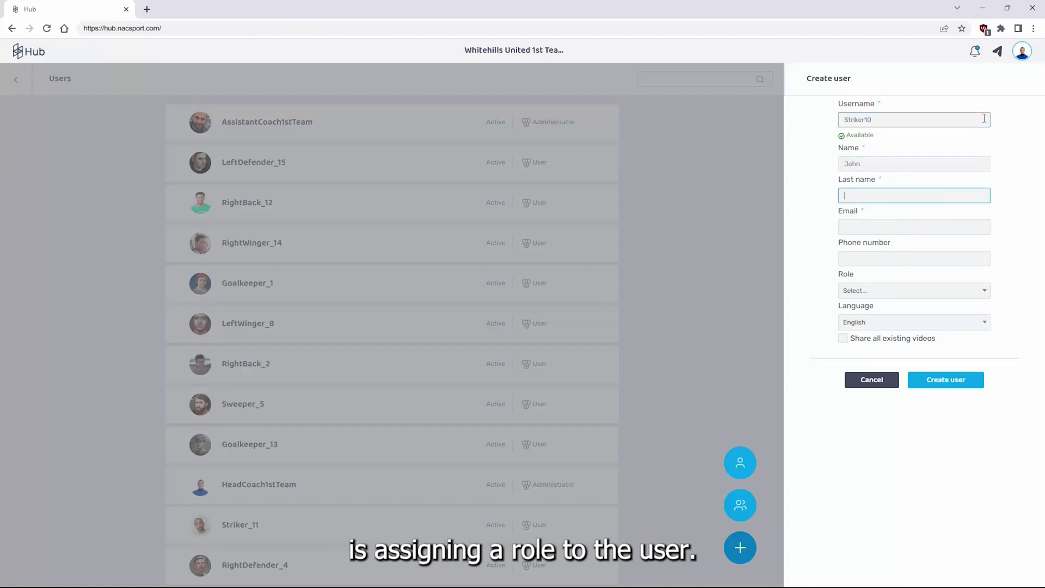
{"action": "type", "text": "Doe"}
{"action": "key", "text": "Tab"}
{"action": "type", "text": "JohnDoe"}
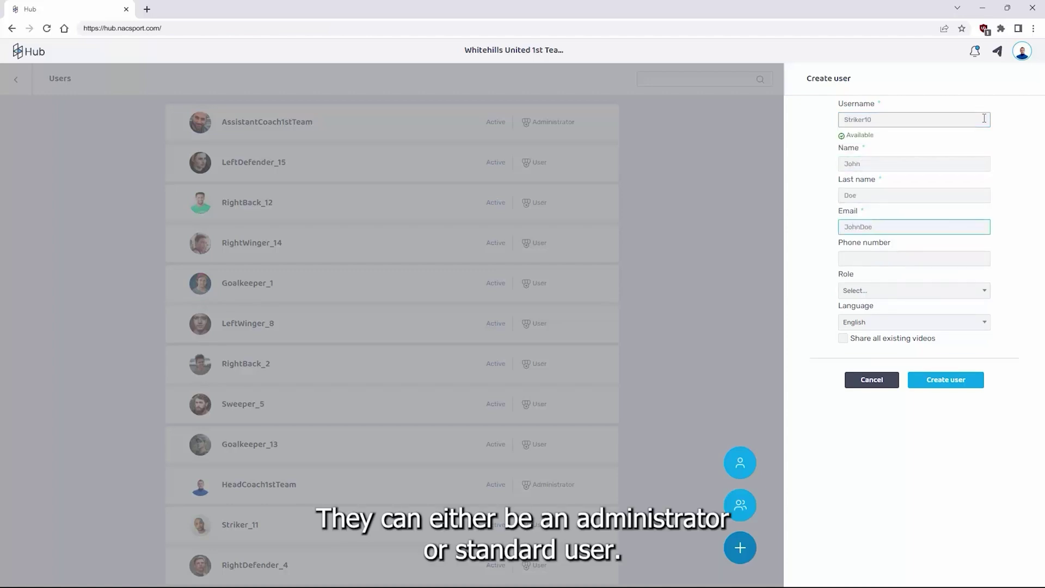
{"action": "type", "text": "@myteam.com"}
{"action": "left_click", "coordinate": [983, 290]}
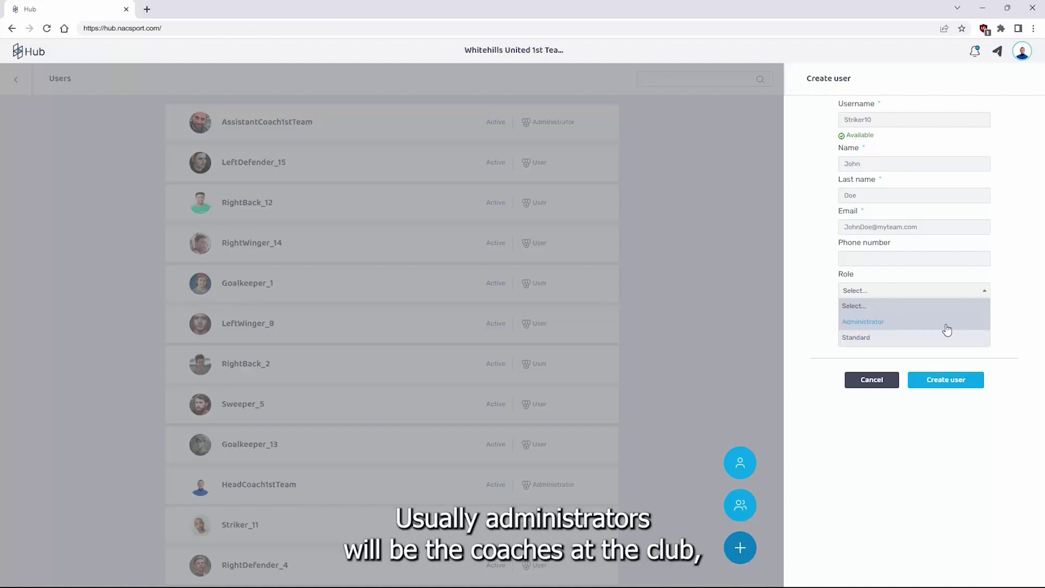
{"action": "left_click", "coordinate": [974, 340]}
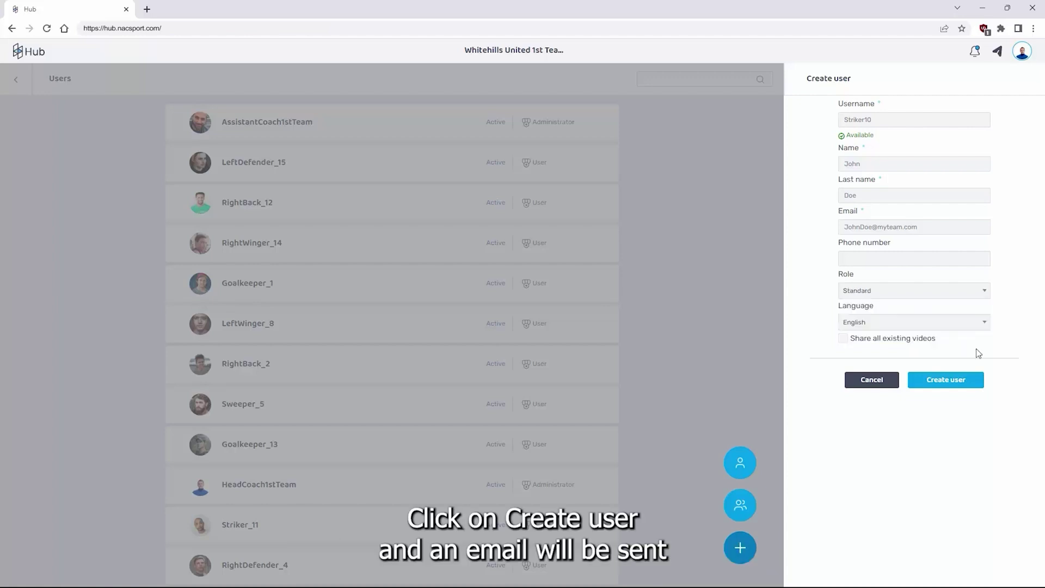
{"action": "left_click", "coordinate": [945, 380]}
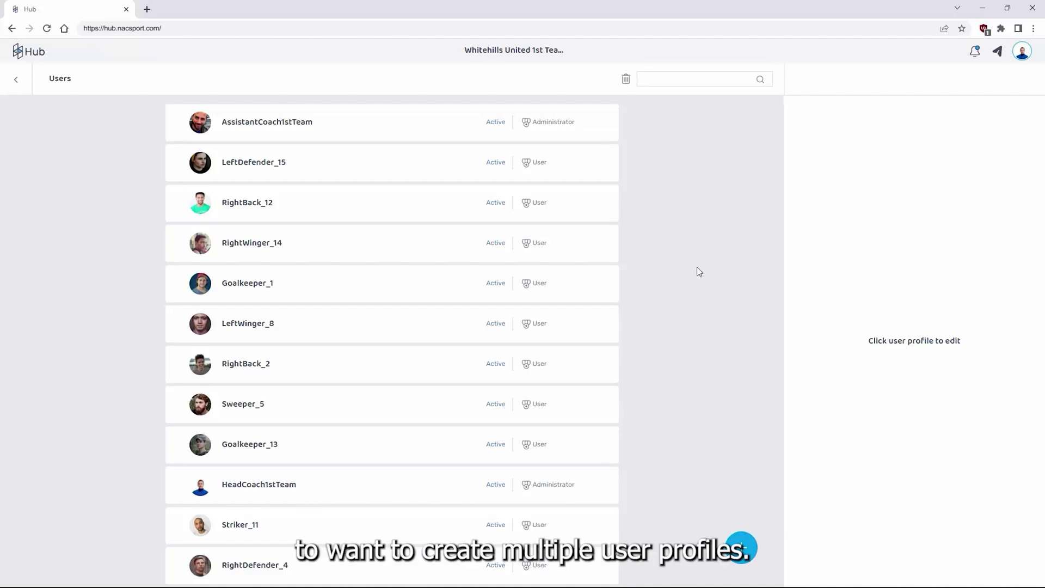
Open Import users for multiple users, bringing up the HubUsers.xlsx template in Excel
{"action": "left_click", "coordinate": [743, 550]}
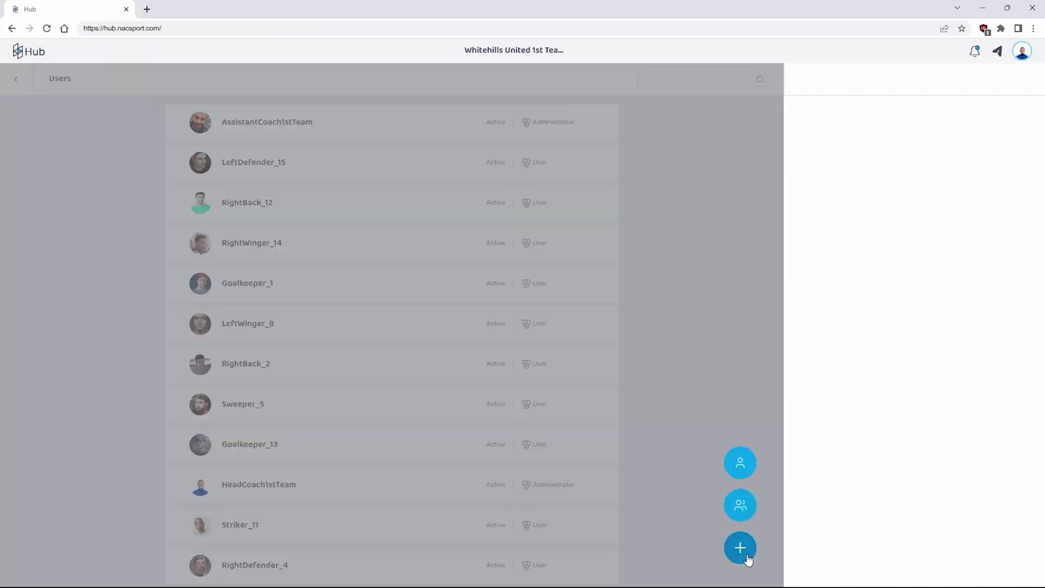
{"action": "left_click", "coordinate": [741, 506]}
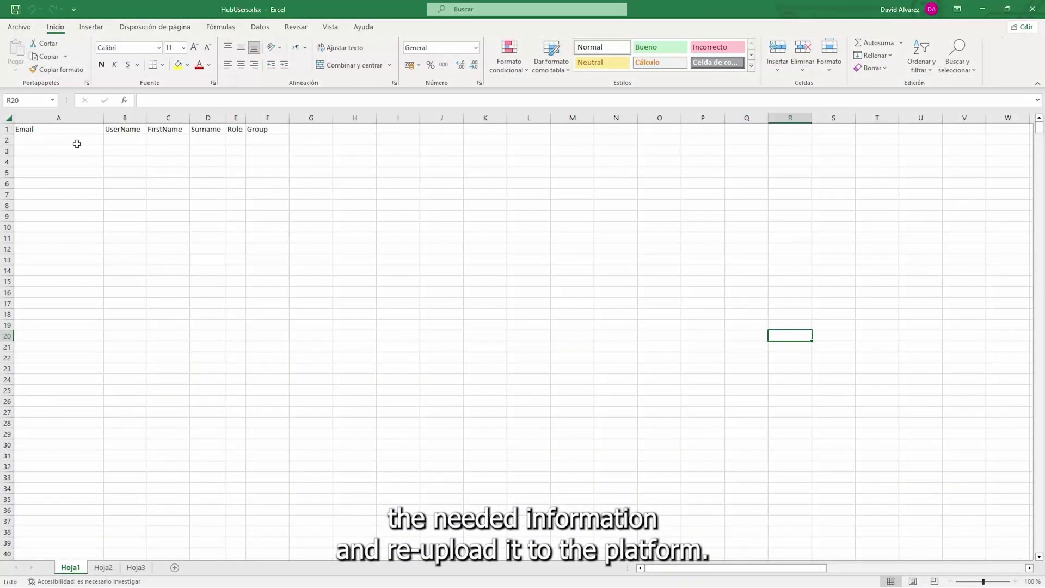
In row 2 of HubUsers.xlsx, enter the user's e-mail, username Striker10, first name and surname
{"action": "left_click", "coordinate": [76, 141]}
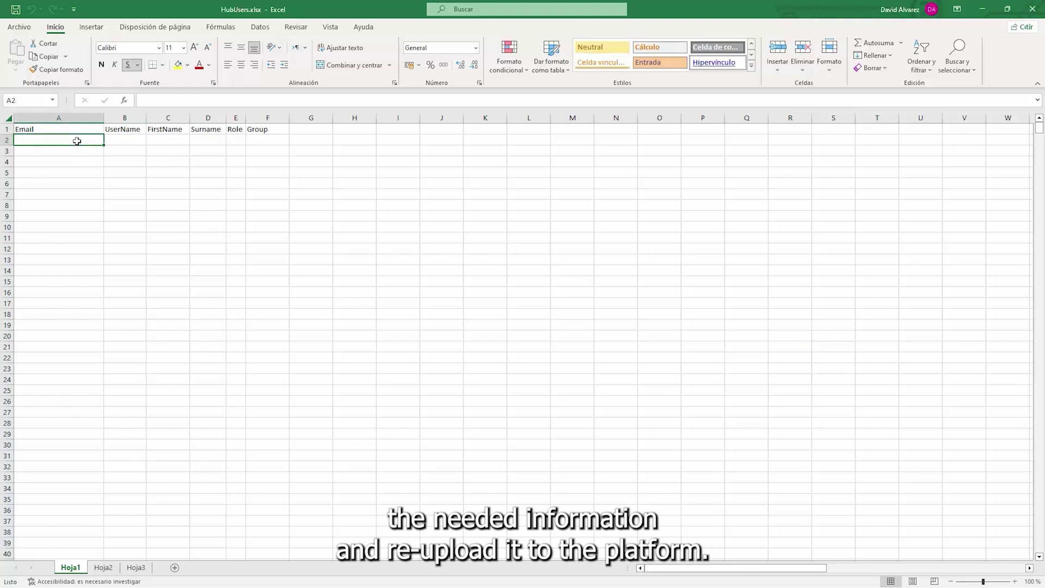
{"action": "type", "text": "JohnDoe@m"}
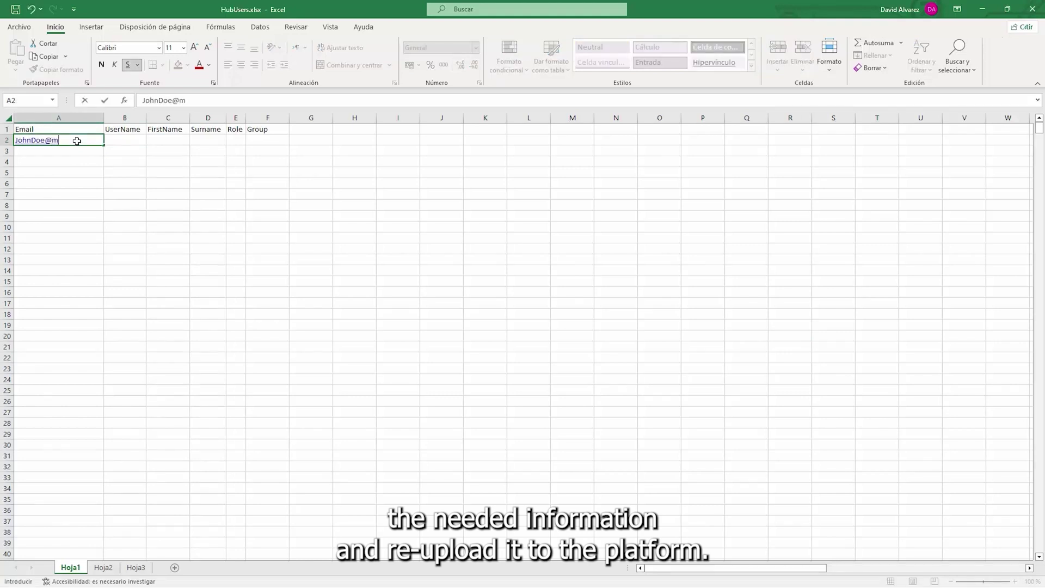
{"action": "type", "text": "yteam.com"}
{"action": "key", "text": "Tab"}
{"action": "type", "text": "Striker10"}
{"action": "key", "text": "Tab"}
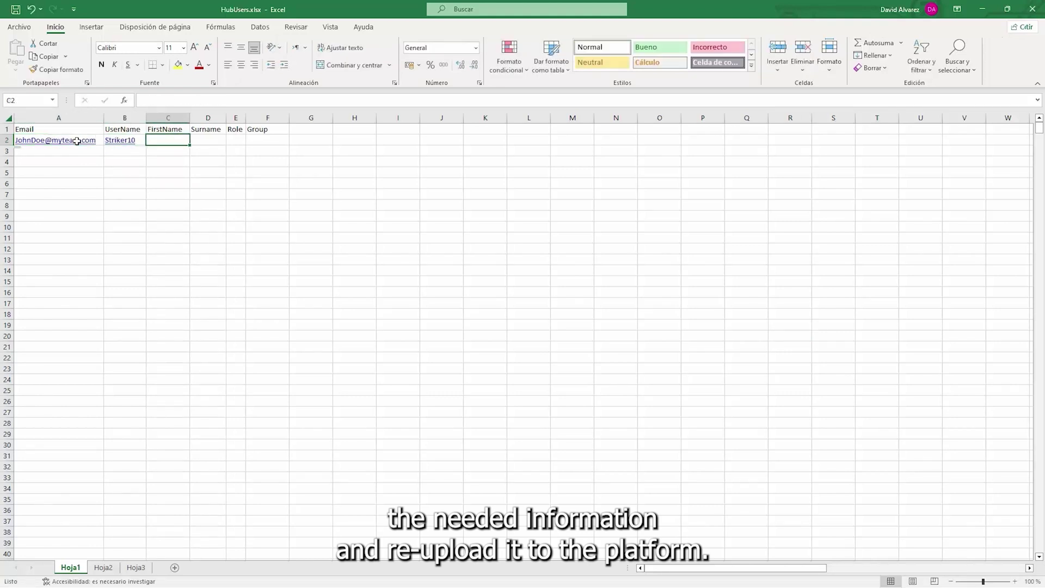
{"action": "type", "text": "John"}
{"action": "key", "text": "Tab"}
{"action": "type", "text": "Do"}
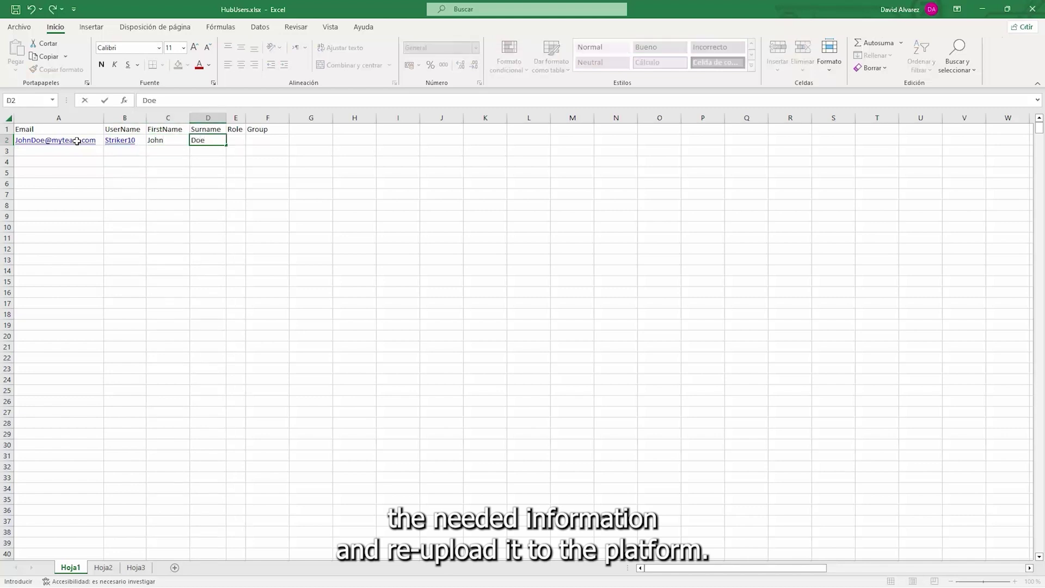
{"action": "type", "text": "e"}
Set the Role in cell E2 to U and save the template
{"action": "left_click", "coordinate": [234, 140]}
{"action": "left_click", "coordinate": [250, 140]}
{"action": "left_click", "coordinate": [239, 151]}
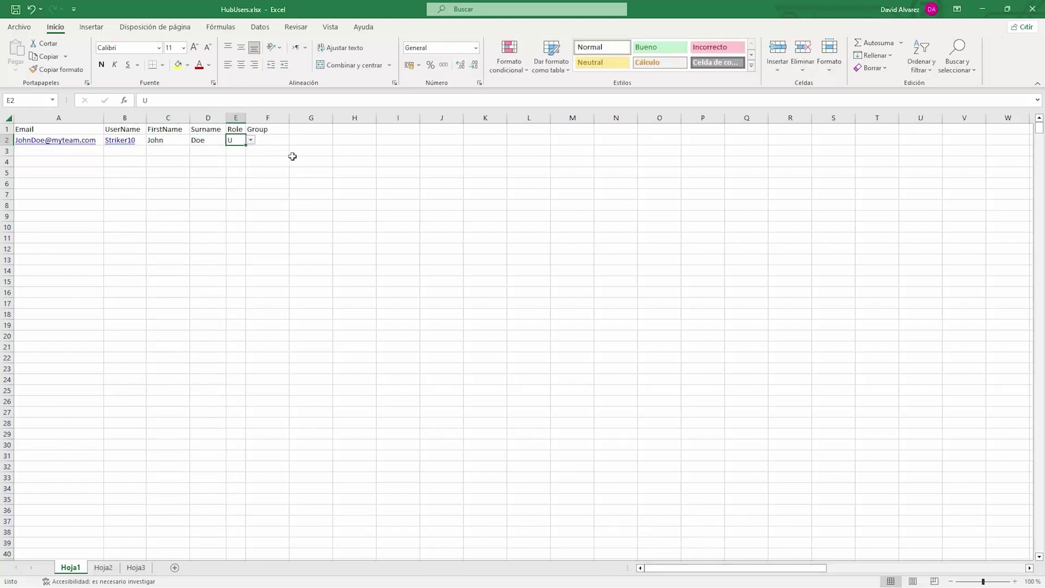
{"action": "left_click", "coordinate": [292, 157]}
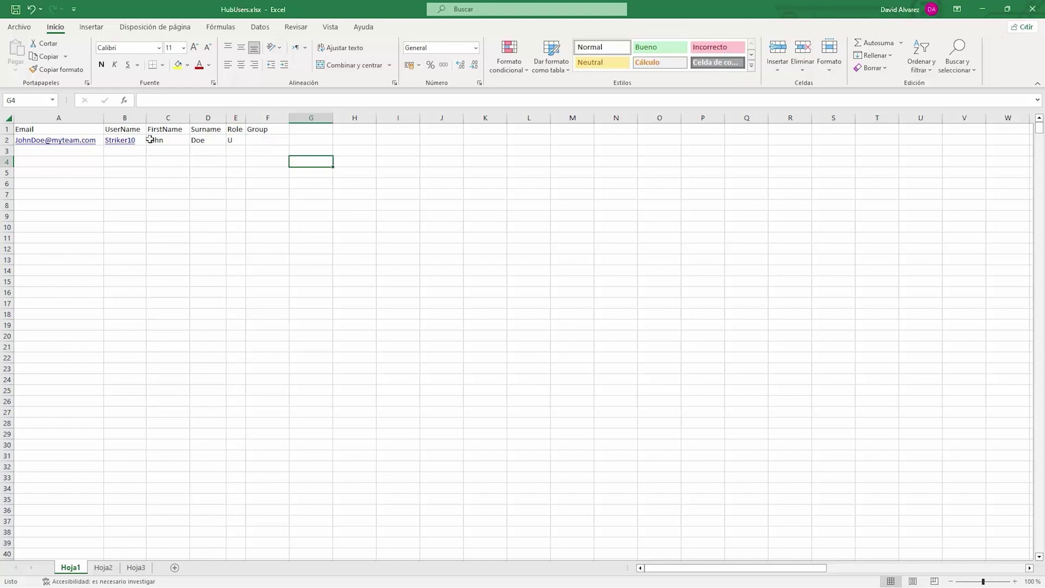
{"action": "left_click", "coordinate": [16, 10]}
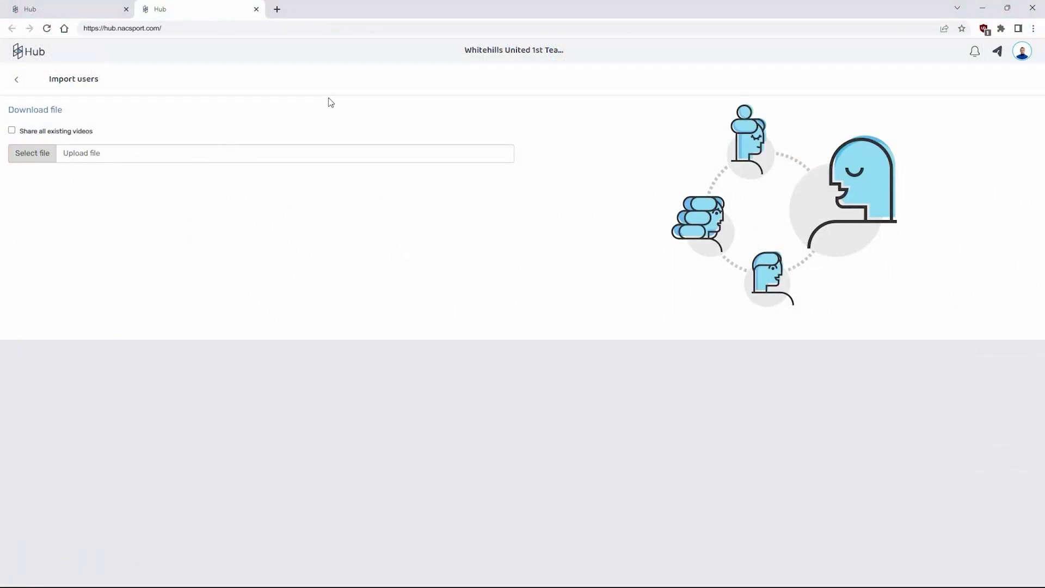
Open the Groups page listing Defenders, Midfielders, Goalkeepers and Coaching Staff
{"action": "left_click", "coordinate": [1023, 54]}
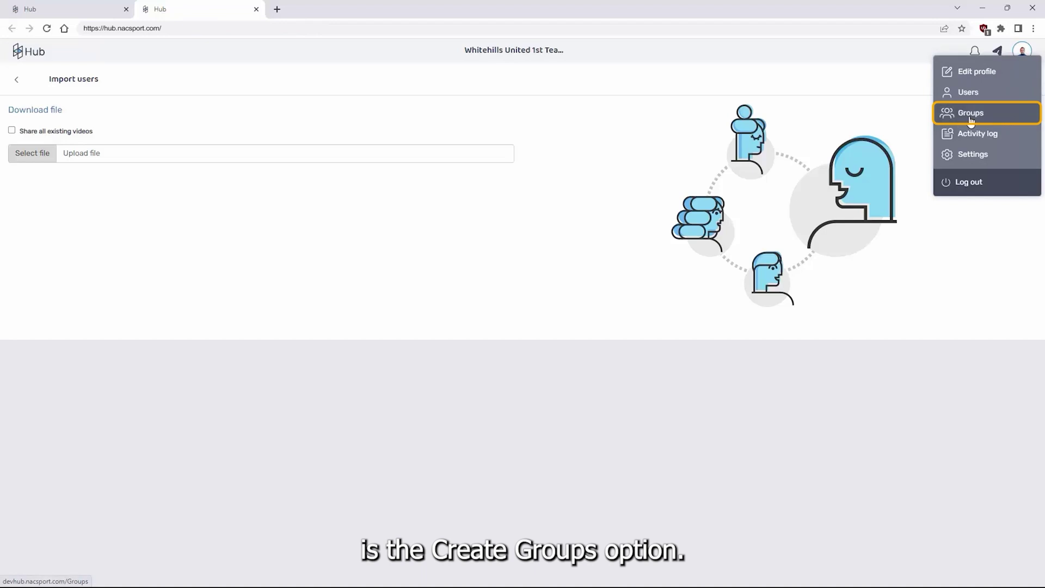
{"action": "left_click", "coordinate": [970, 116]}
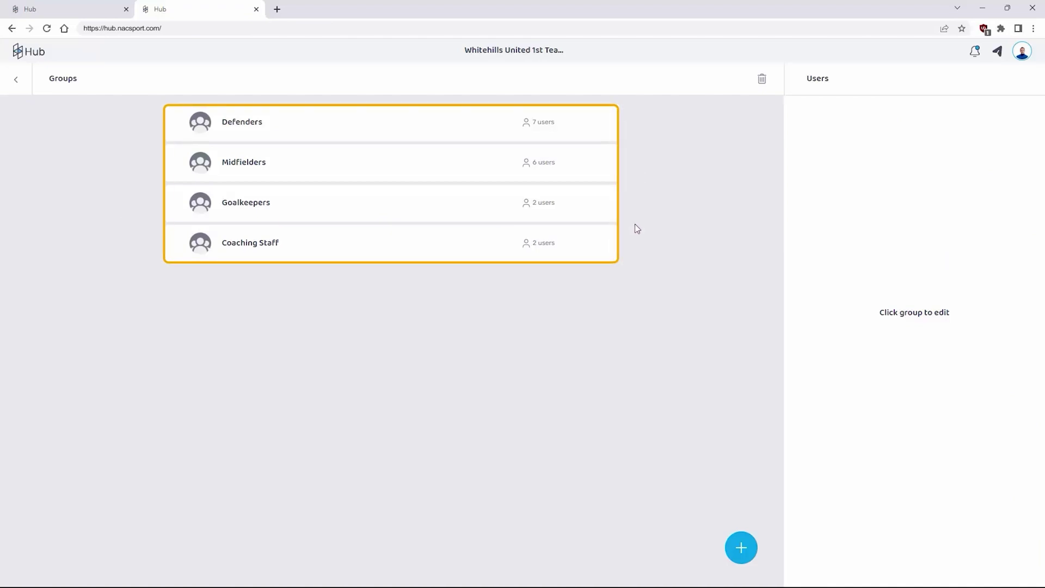
Create a new group named 'Striker' and open the Strikers group for editing
{"action": "left_click", "coordinate": [743, 555]}
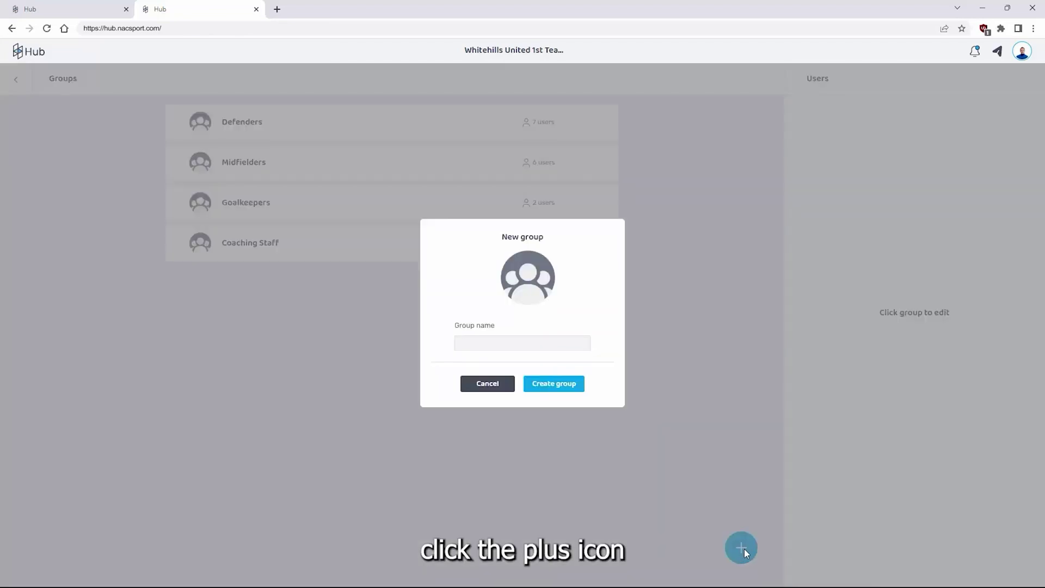
{"action": "left_click", "coordinate": [541, 342]}
{"action": "type", "text": "Striker"}
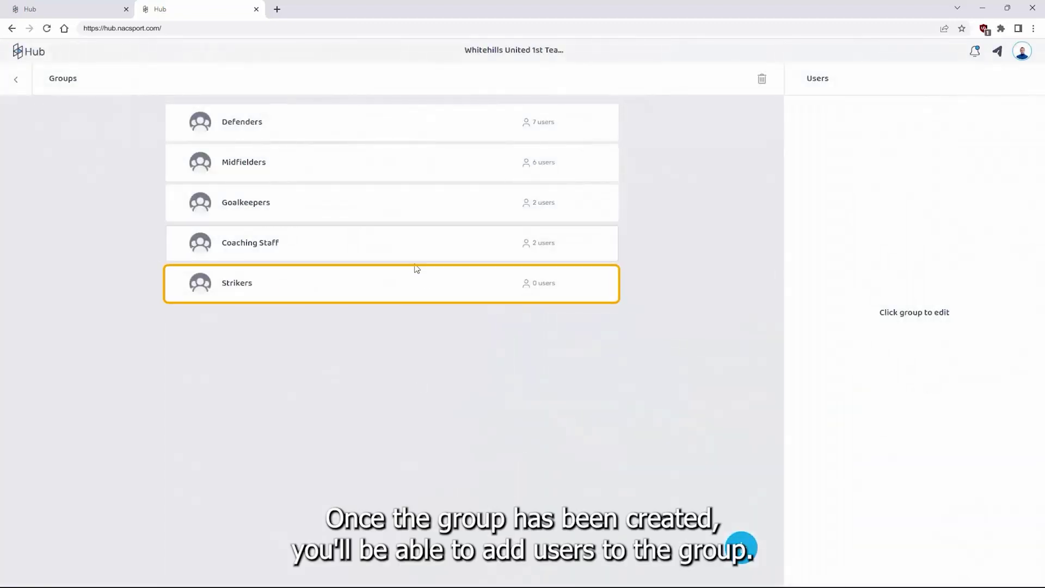
{"action": "left_click", "coordinate": [439, 284]}
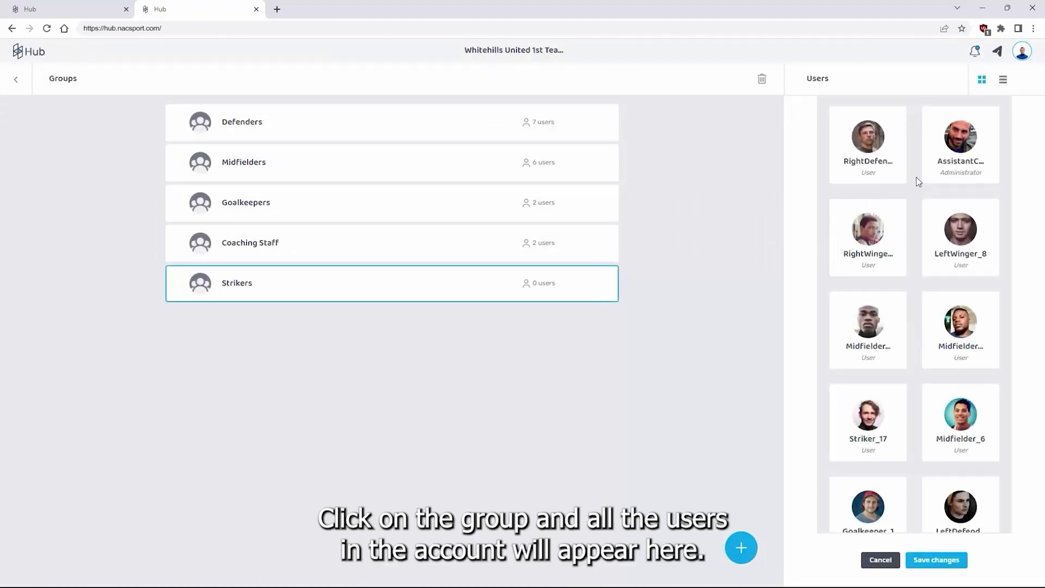
Add Striker_17, Striker_9, Striker10 and Striker_11 to Strikers and save the changes
{"action": "scroll", "coordinate": [916, 178], "scroll_direction": "down", "scroll_amount": 3}
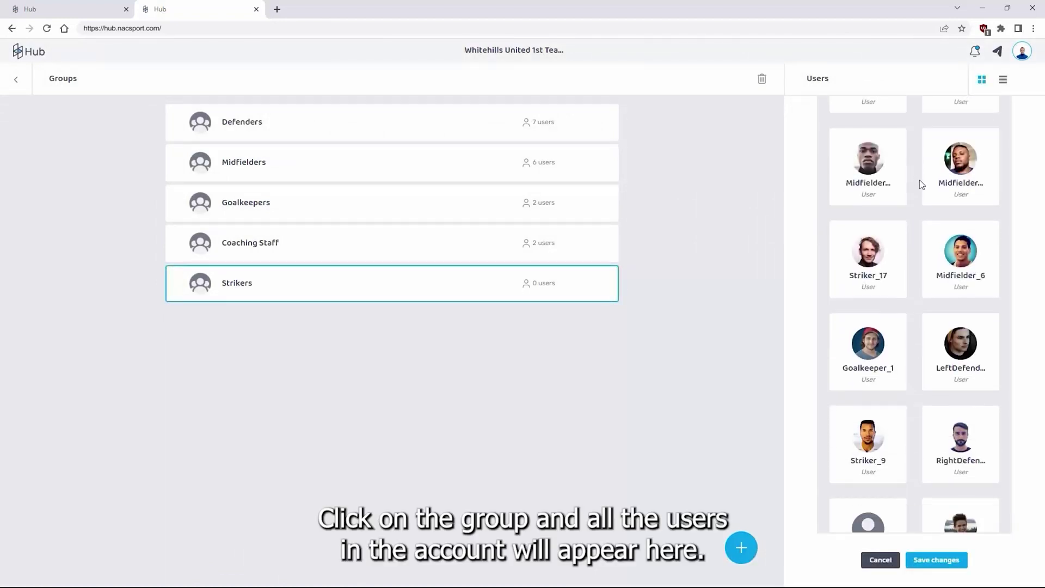
{"action": "left_click", "coordinate": [865, 267]}
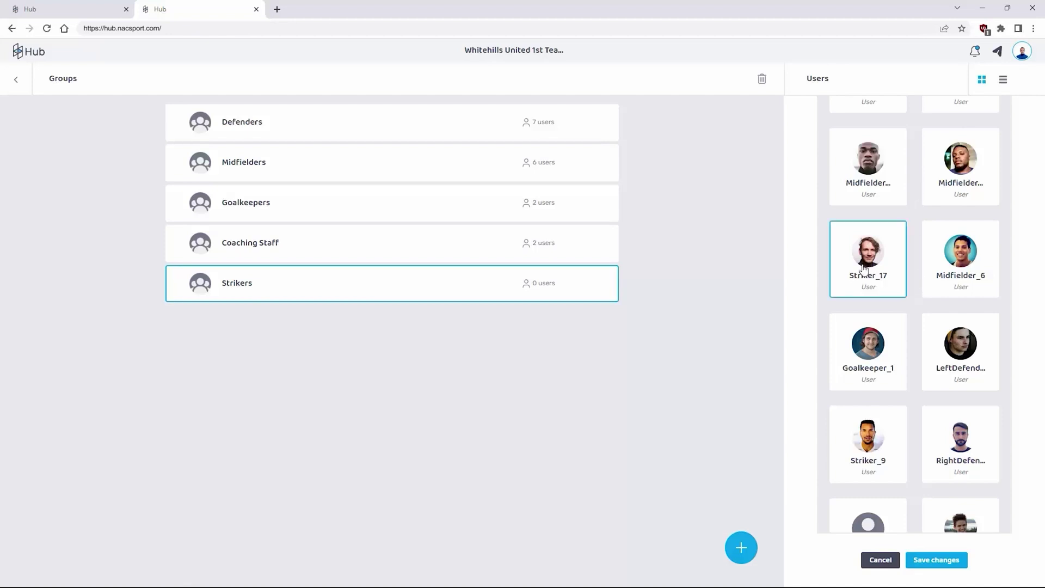
{"action": "left_click", "coordinate": [874, 459]}
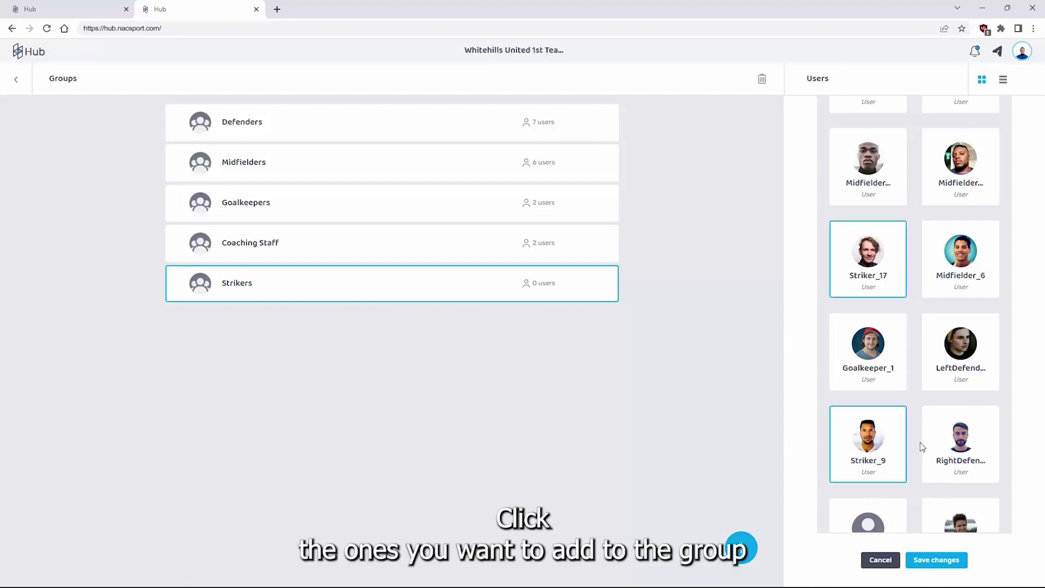
{"action": "scroll", "coordinate": [919, 444], "scroll_direction": "down", "scroll_amount": 5}
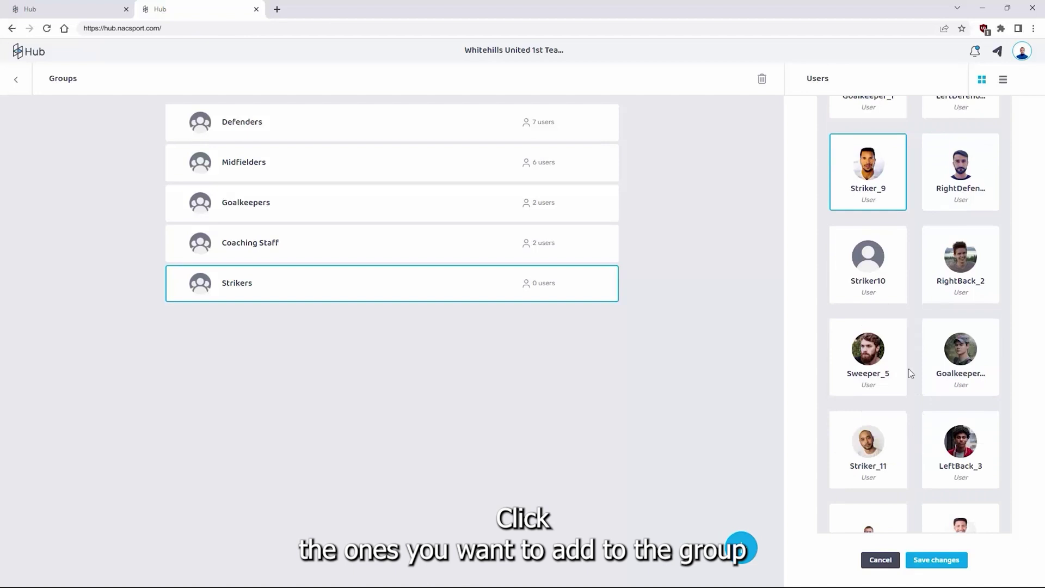
{"action": "left_click", "coordinate": [879, 280]}
{"action": "scroll", "coordinate": [914, 362], "scroll_direction": "down", "scroll_amount": 2}
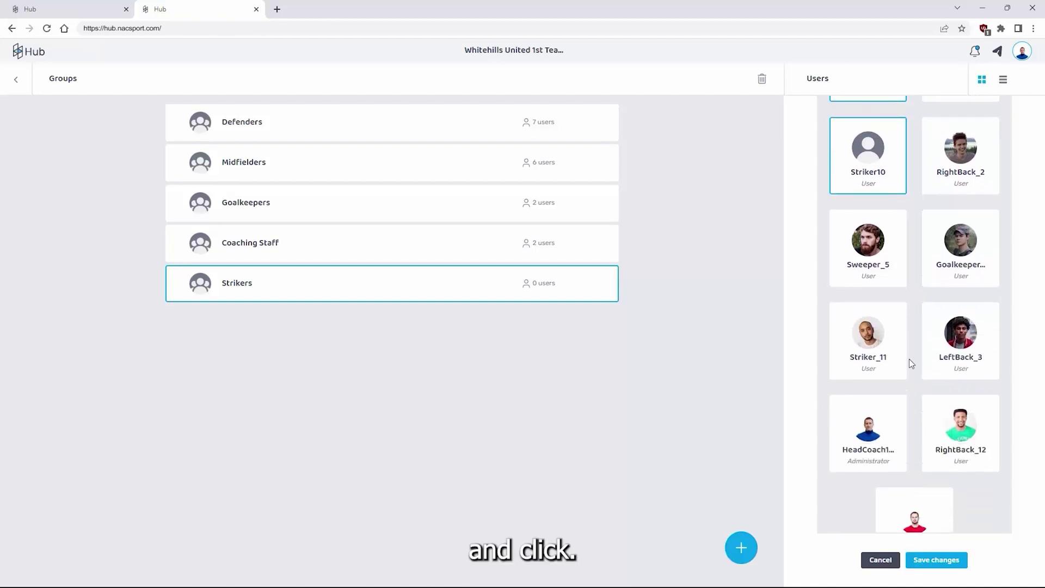
{"action": "left_click", "coordinate": [870, 354]}
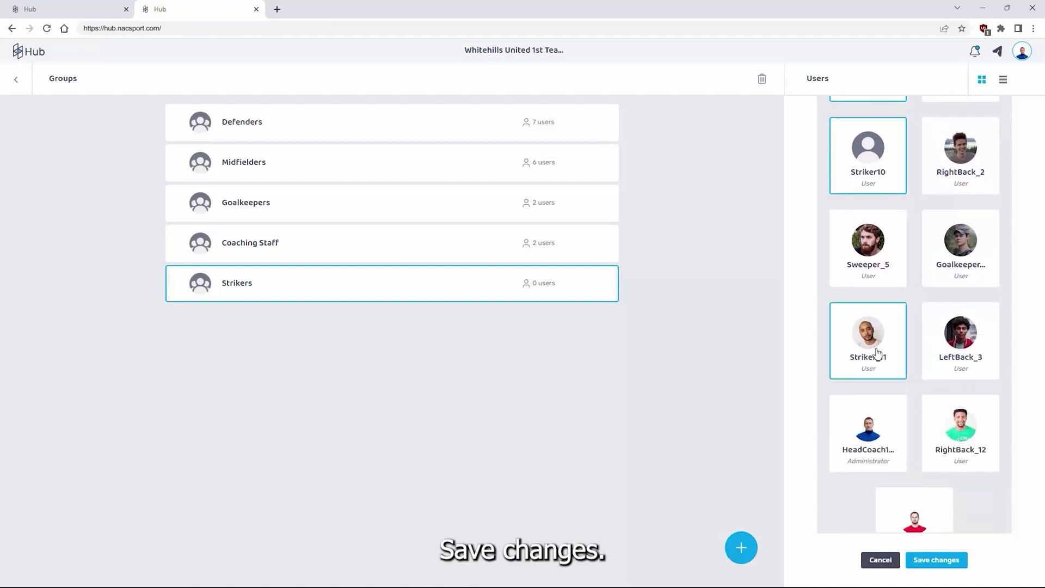
{"action": "left_click", "coordinate": [926, 560]}
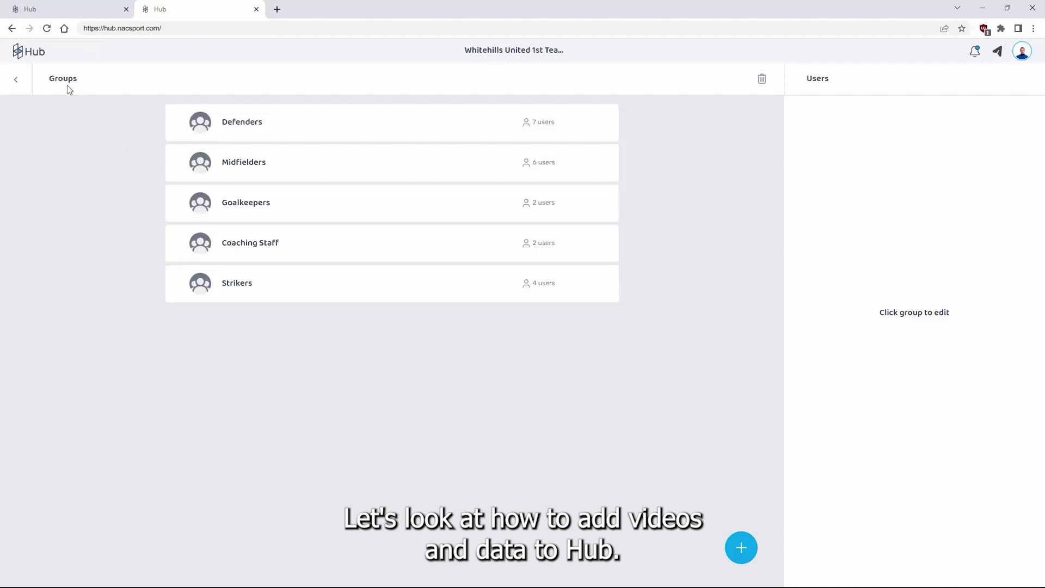
Return to the home library and filter by all items, videos, analysis, presentations, then documents
{"action": "left_click", "coordinate": [33, 52]}
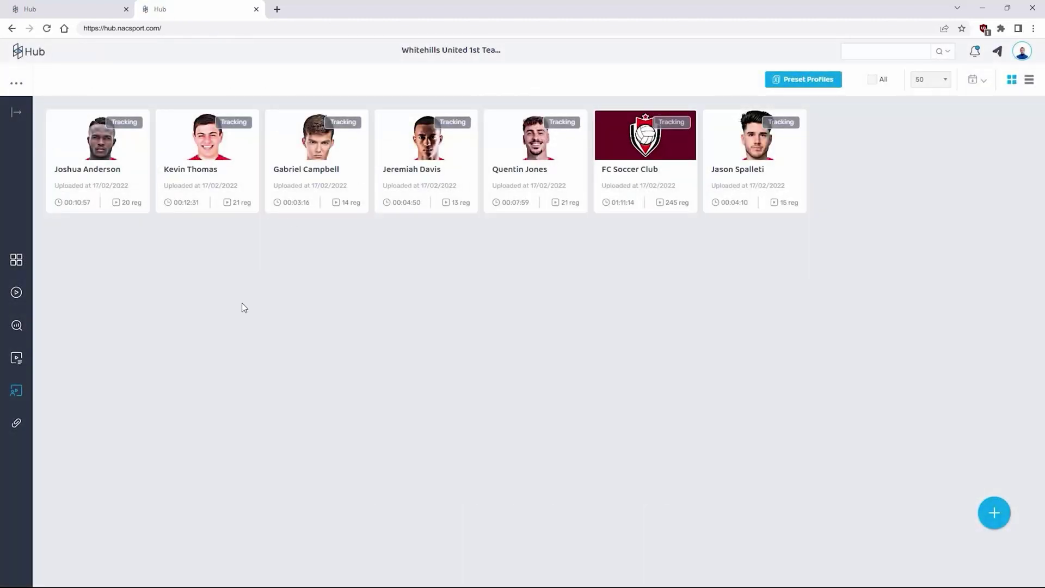
{"action": "left_click", "coordinate": [16, 260]}
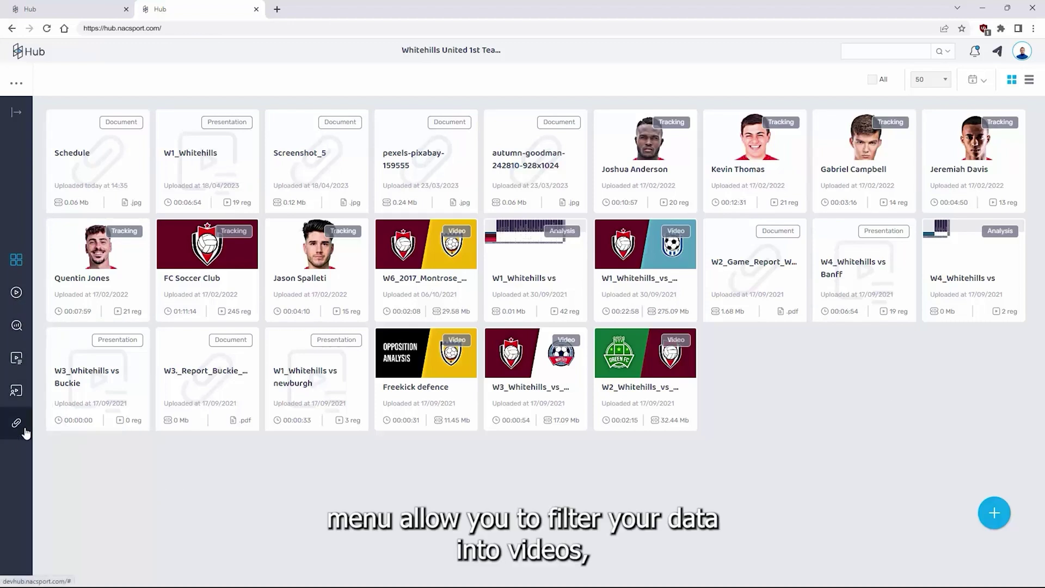
{"action": "left_click", "coordinate": [17, 294]}
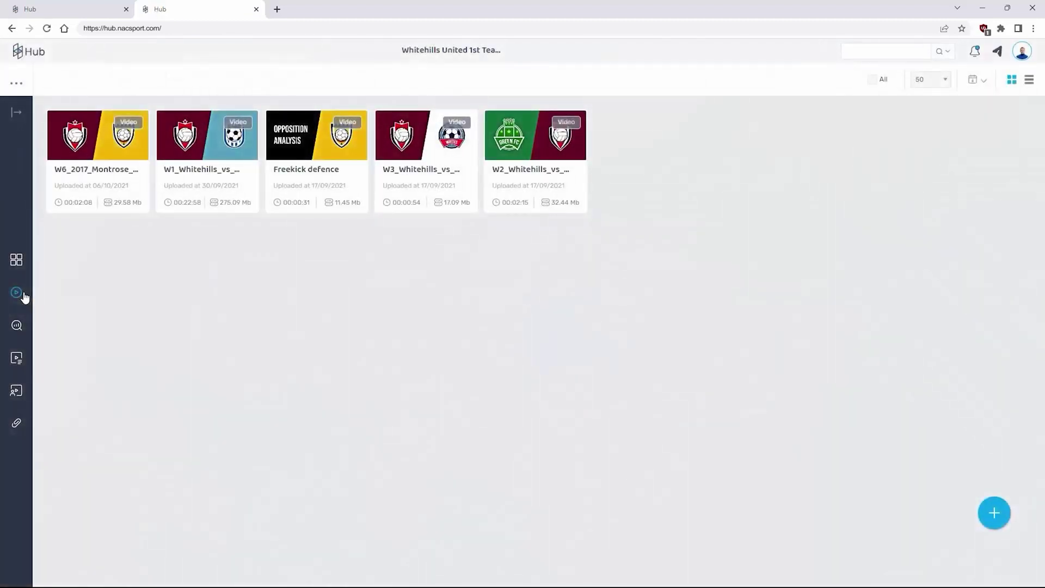
{"action": "left_click", "coordinate": [18, 328]}
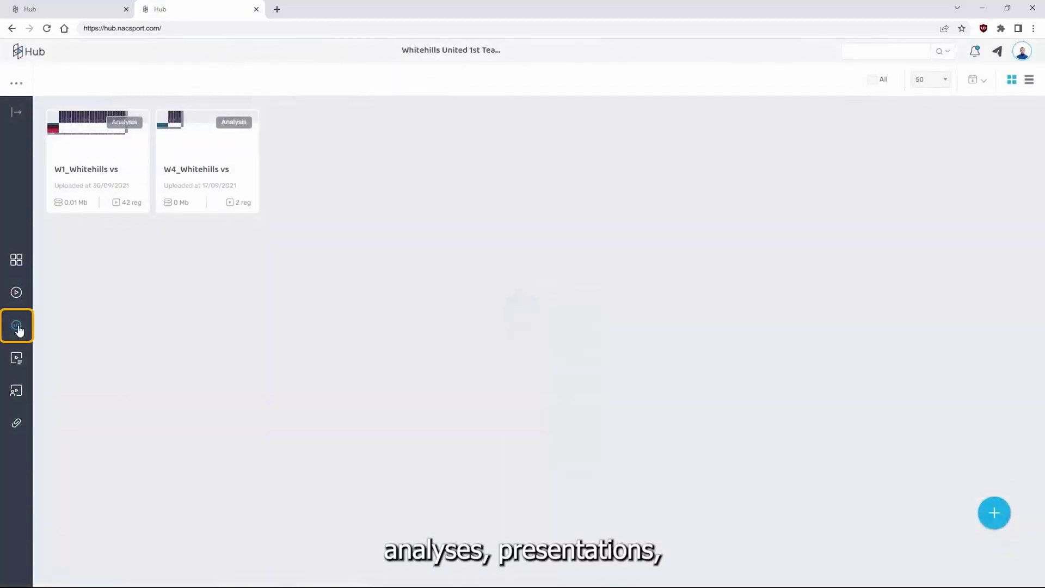
{"action": "left_click", "coordinate": [15, 362]}
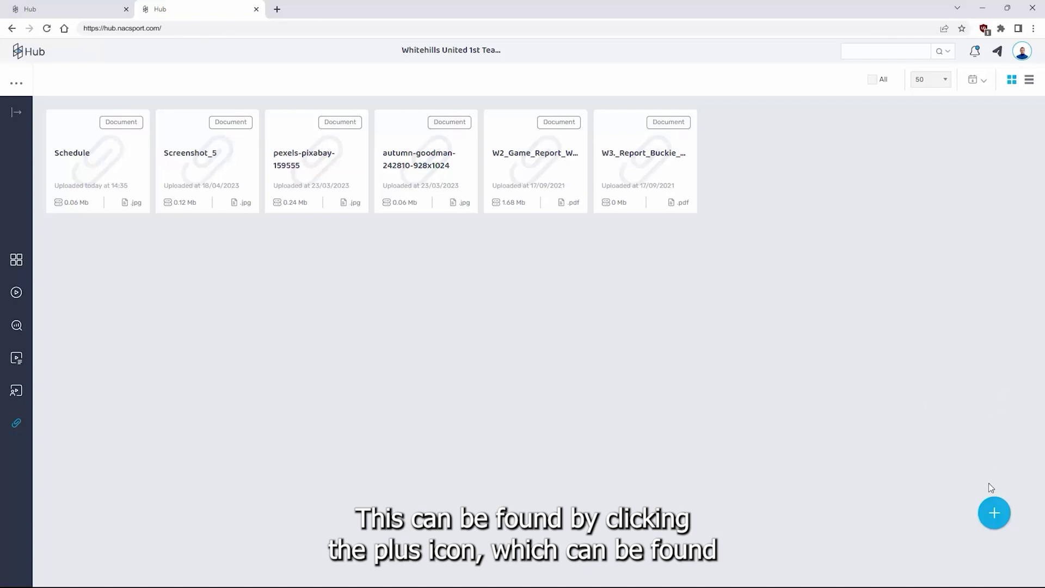
Start a new video upload from the blue plus button's speed dial
{"action": "mouse_move", "coordinate": [996, 514]}
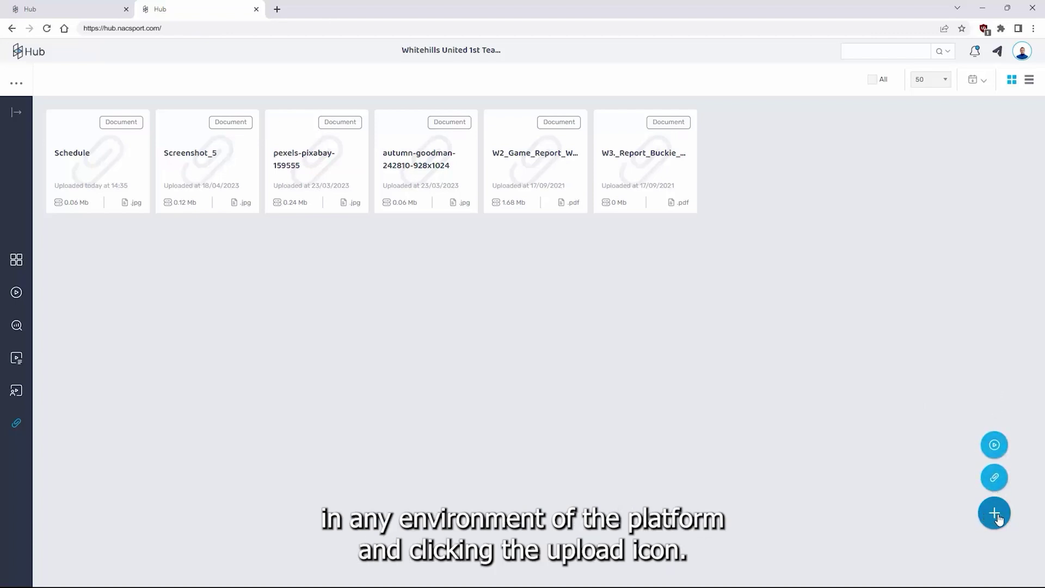
{"action": "left_click", "coordinate": [994, 445]}
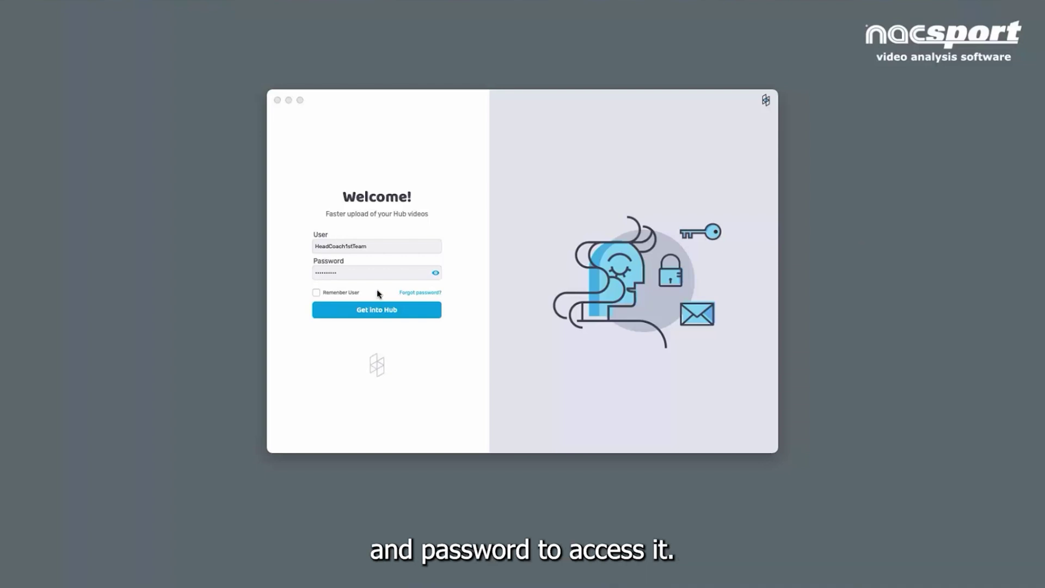
Sign in to Hub Uploader, add W4_Whitehills vs Banff.mp4 for upload, and select it
{"action": "left_click", "coordinate": [380, 310]}
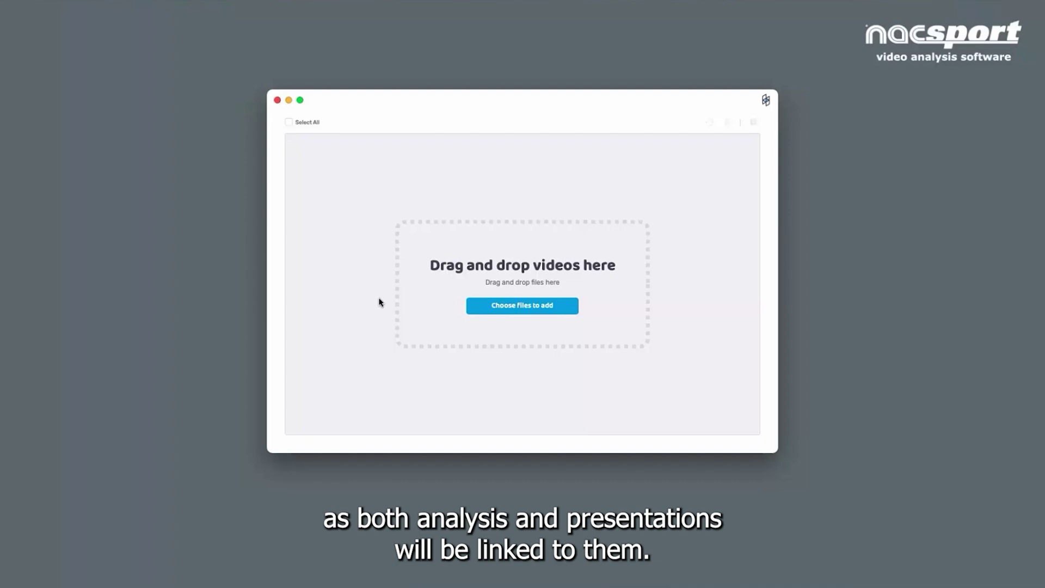
{"action": "left_click", "coordinate": [557, 304]}
{"action": "left_click", "coordinate": [437, 149]}
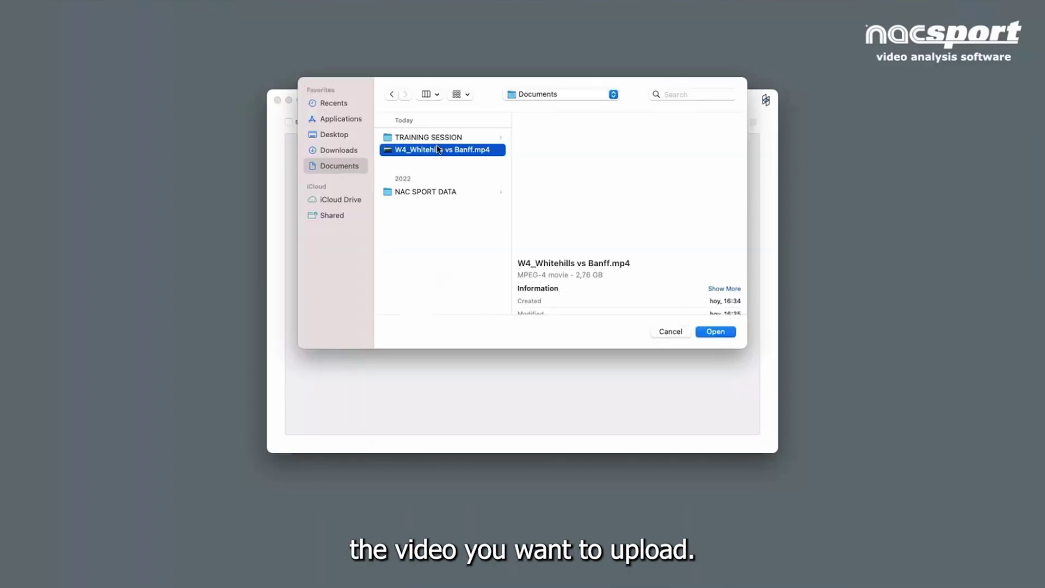
{"action": "left_click", "coordinate": [715, 331]}
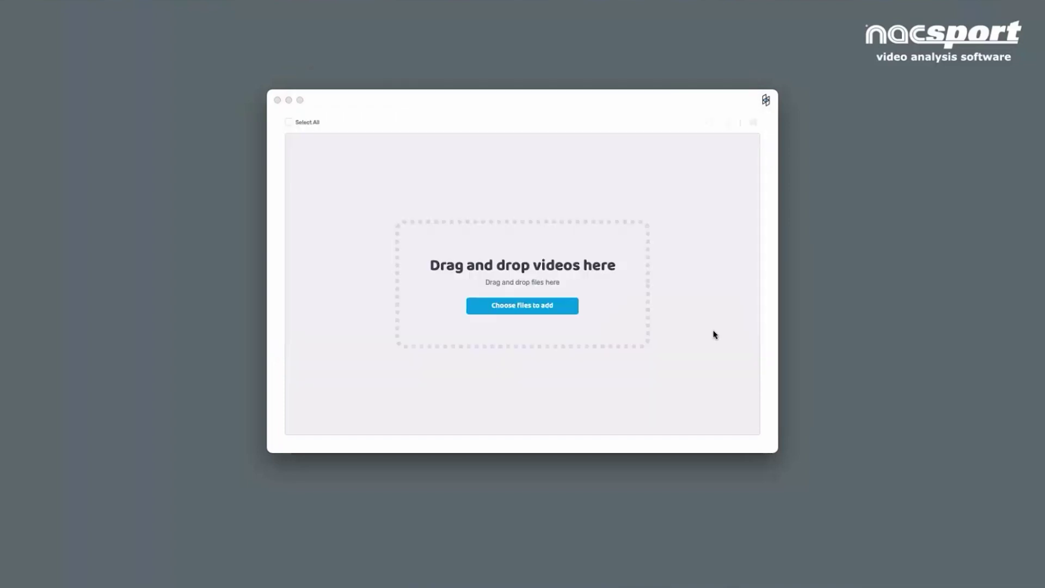
{"action": "left_click", "coordinate": [352, 195]}
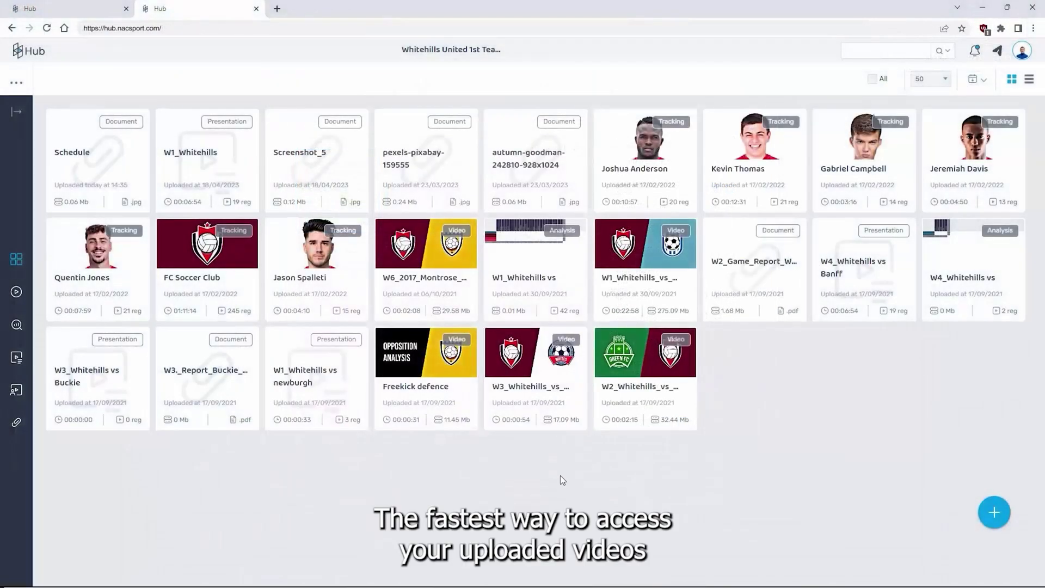
Open the W3_Whitehills_vs_Buckie video from the Videos section and pause it in the player
{"action": "left_click", "coordinate": [14, 294]}
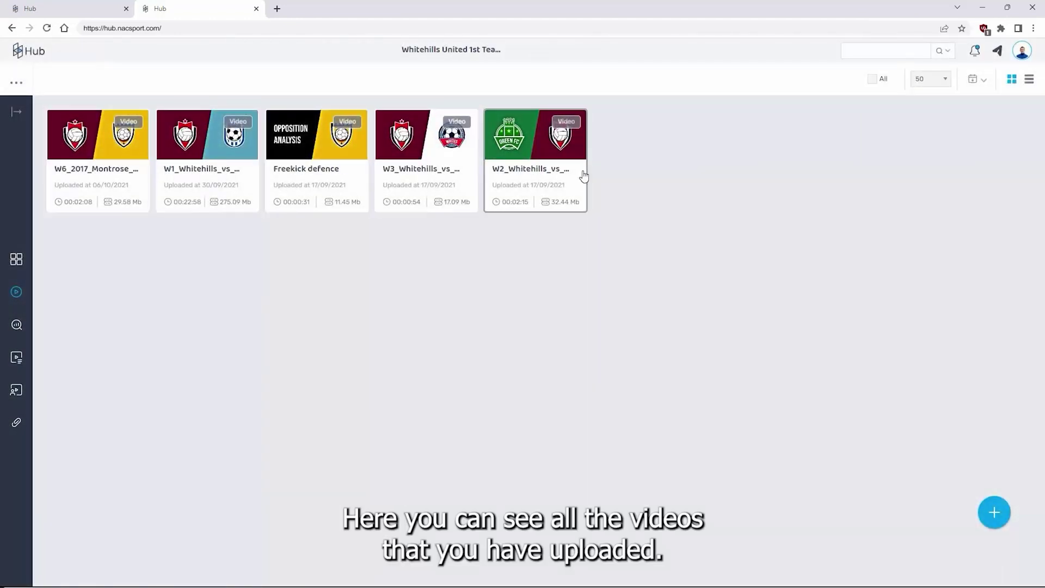
{"action": "left_click", "coordinate": [399, 168]}
{"action": "double_click", "coordinate": [398, 167]}
{"action": "left_click", "coordinate": [524, 271]}
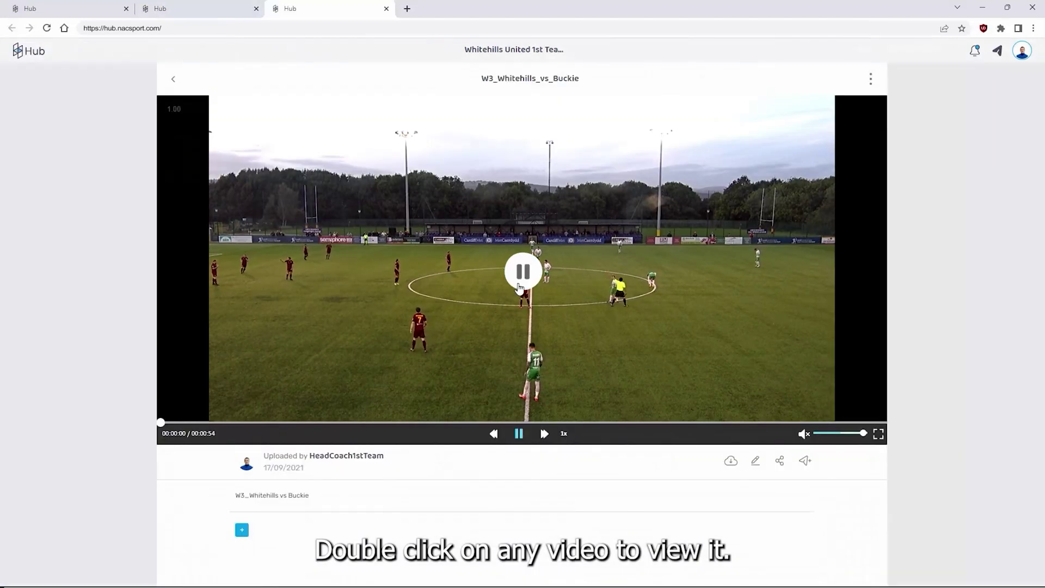
{"action": "left_click", "coordinate": [525, 273]}
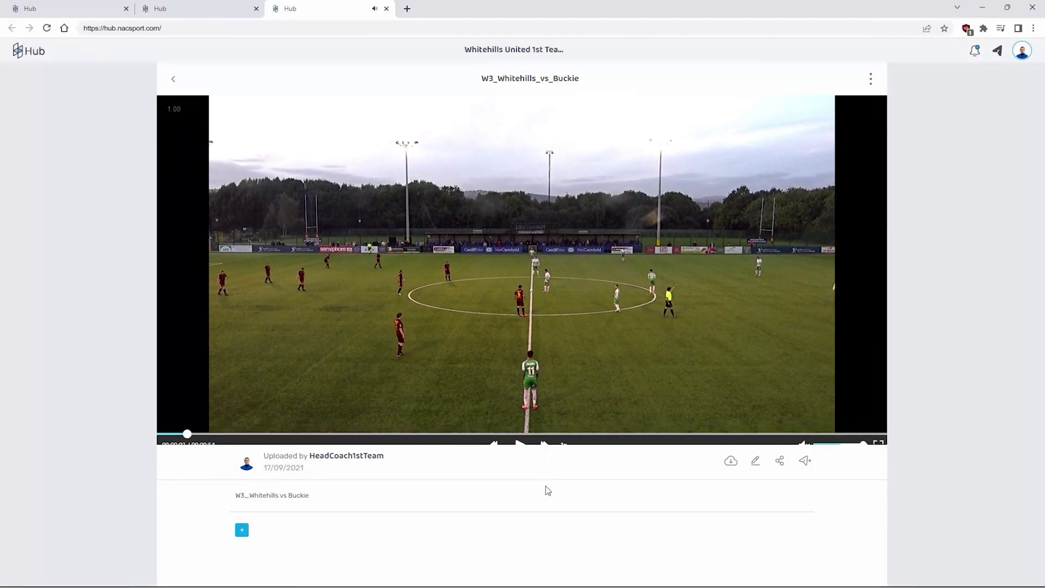
{"action": "left_click", "coordinate": [781, 462]}
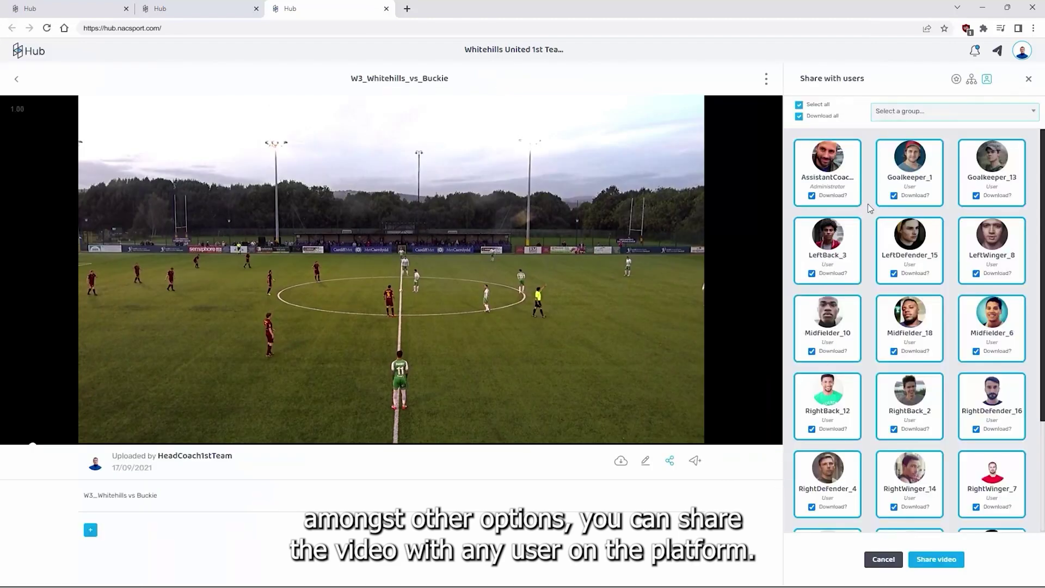
{"action": "scroll", "coordinate": [982, 231], "scroll_direction": "down", "scroll_amount": 5}
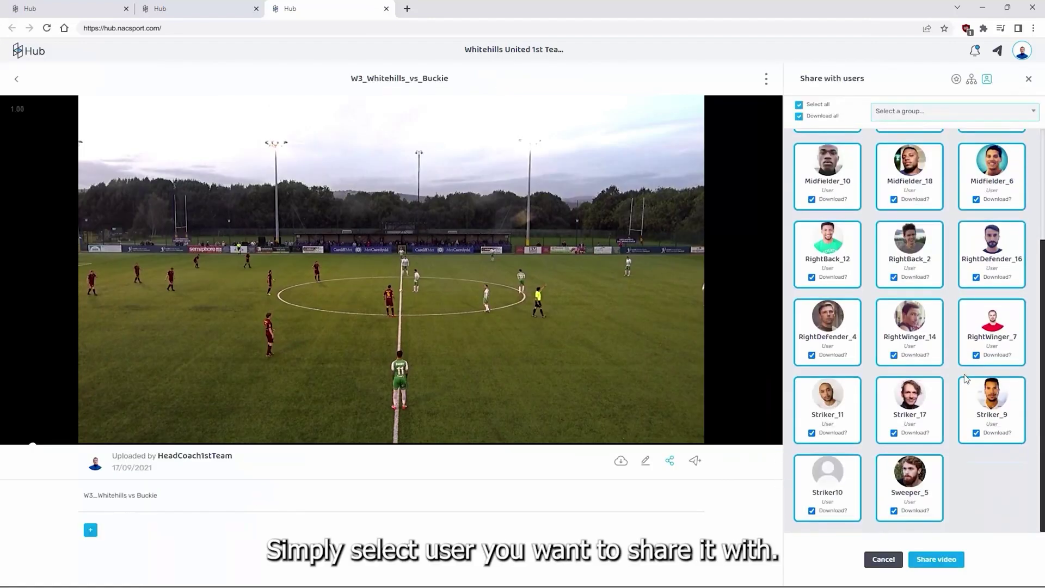
{"action": "scroll", "coordinate": [982, 231], "scroll_direction": "up", "scroll_amount": 5}
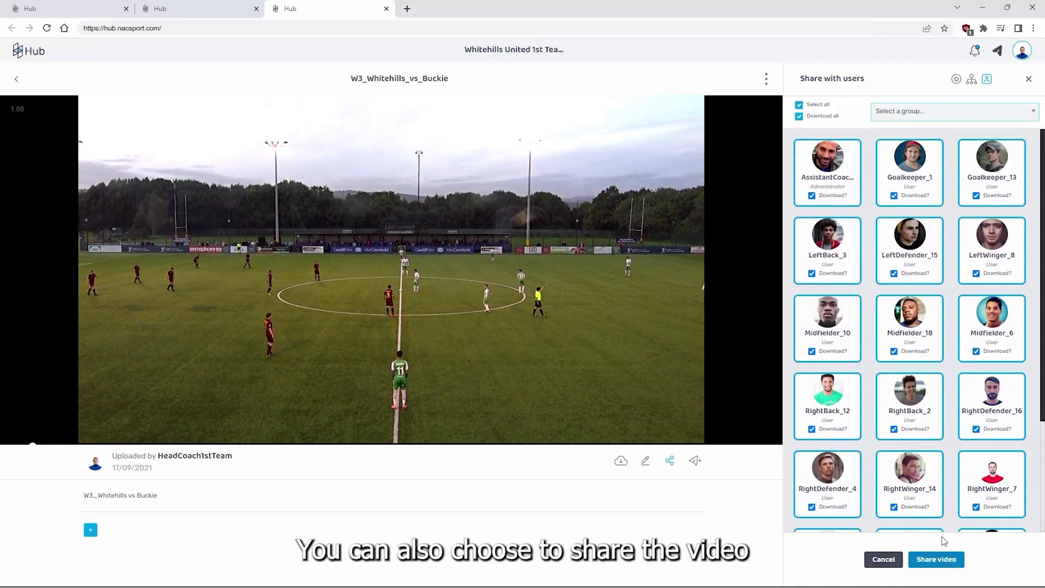
{"action": "left_click", "coordinate": [1034, 112]}
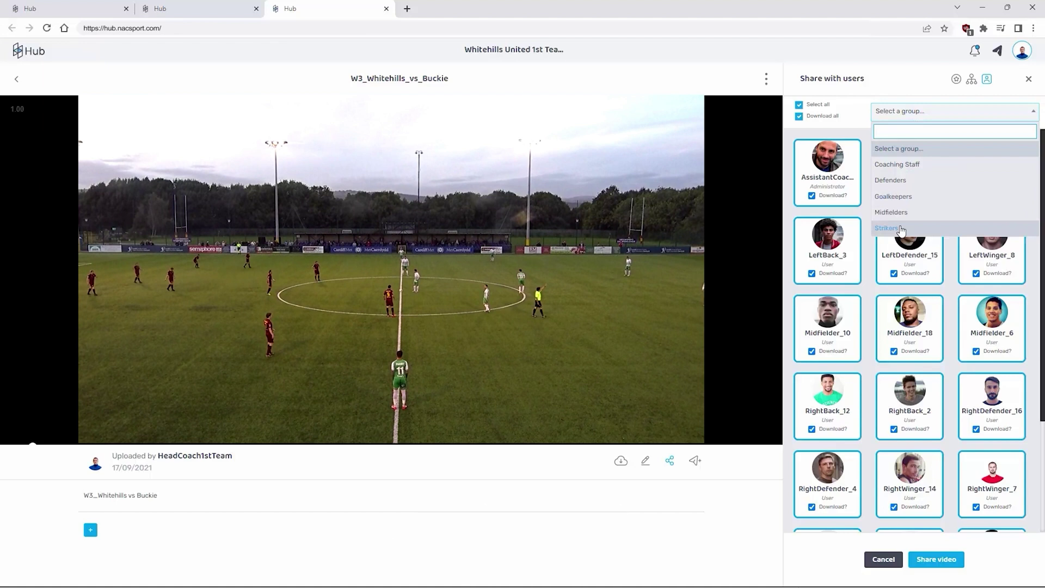
{"action": "left_click", "coordinate": [901, 229]}
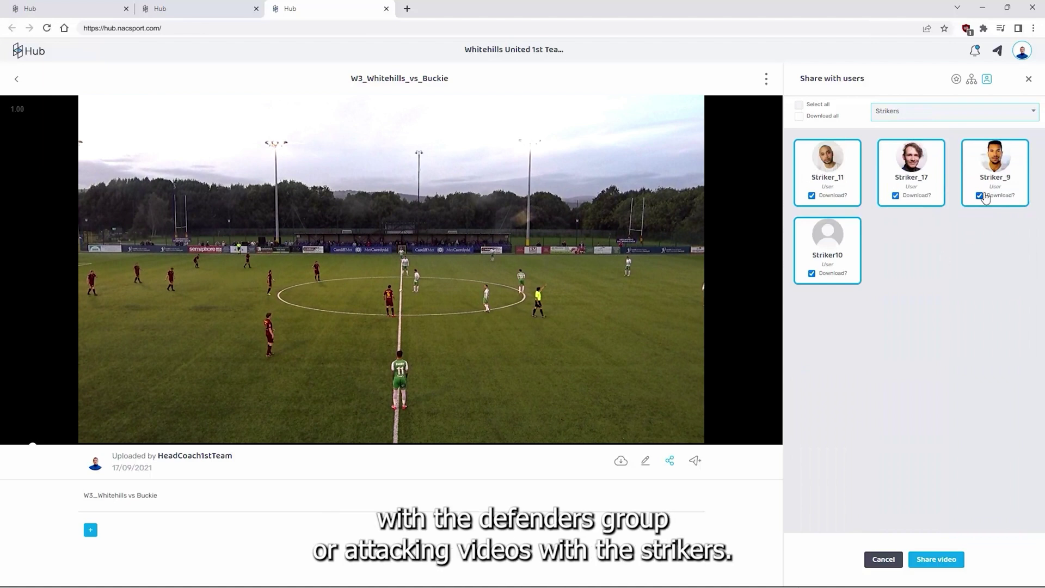
{"action": "left_click", "coordinate": [1028, 79]}
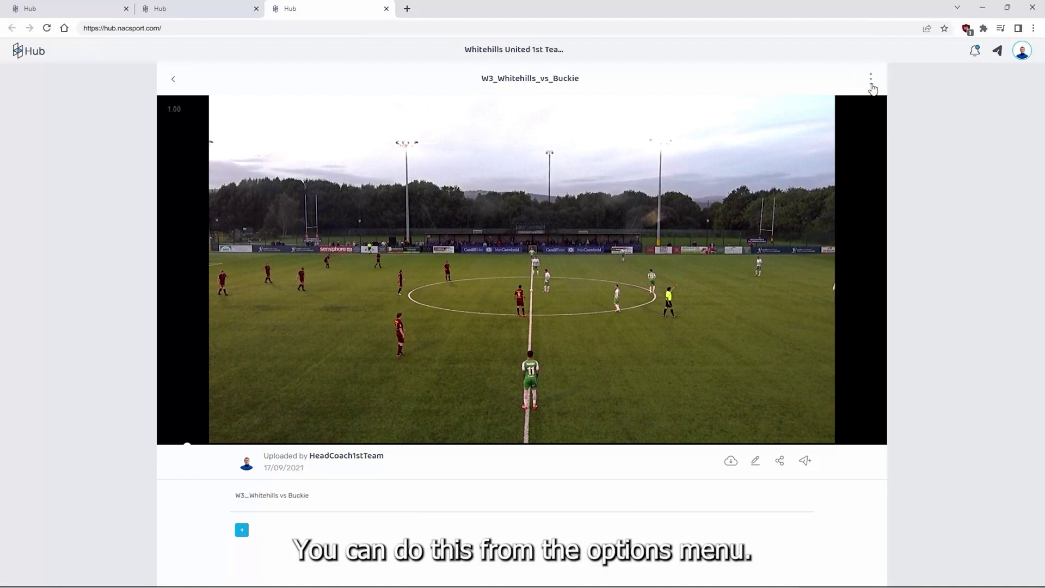
{"action": "left_click", "coordinate": [871, 83]}
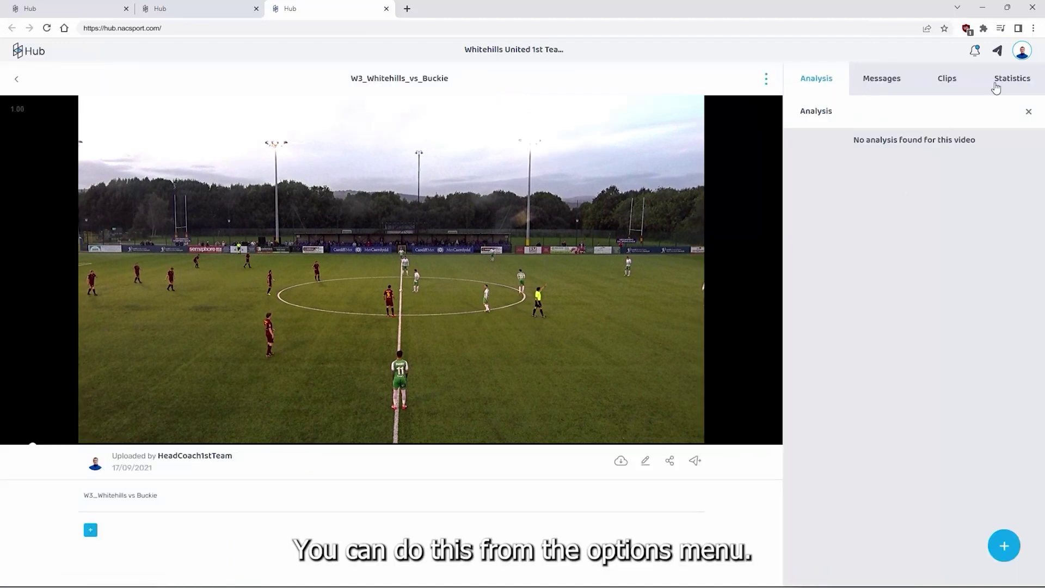
Attach W3_Whitehills vs Buckie.xml as the W3 video's analysis, then show the library's Analysis section
{"action": "left_click", "coordinate": [1004, 547]}
{"action": "left_click", "coordinate": [394, 314]}
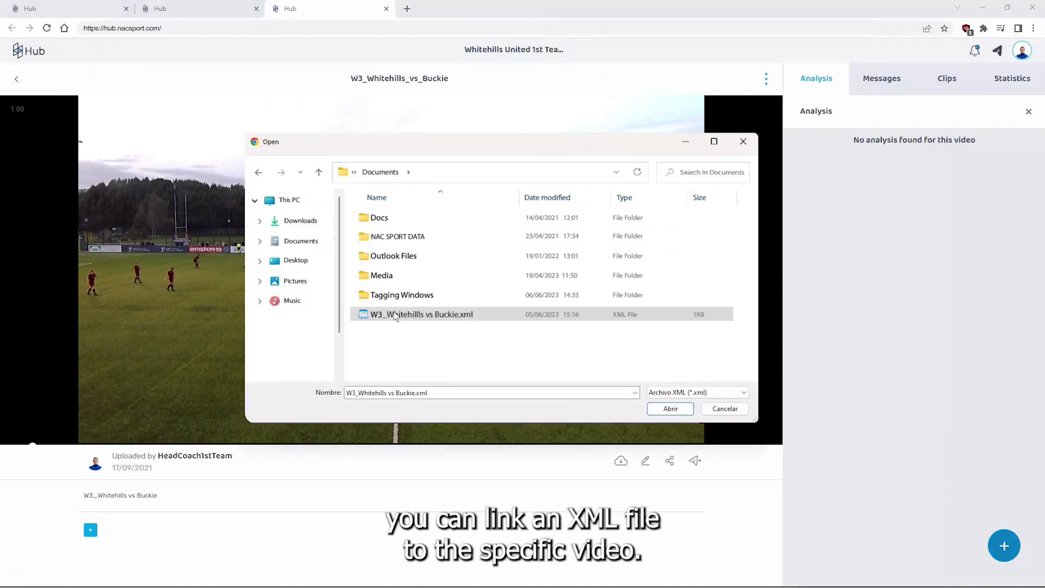
{"action": "left_click", "coordinate": [671, 409]}
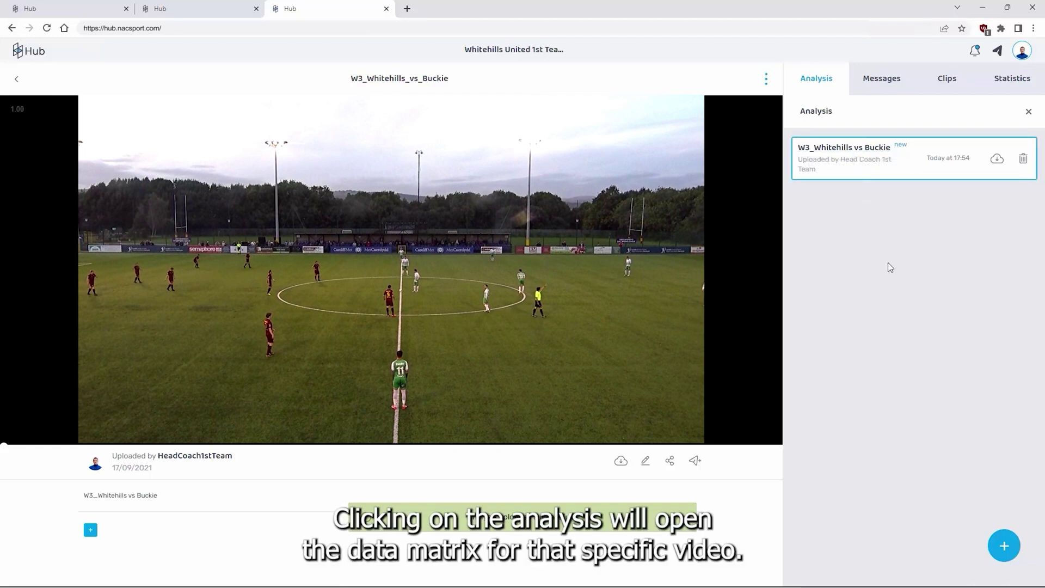
{"action": "left_click", "coordinate": [36, 58]}
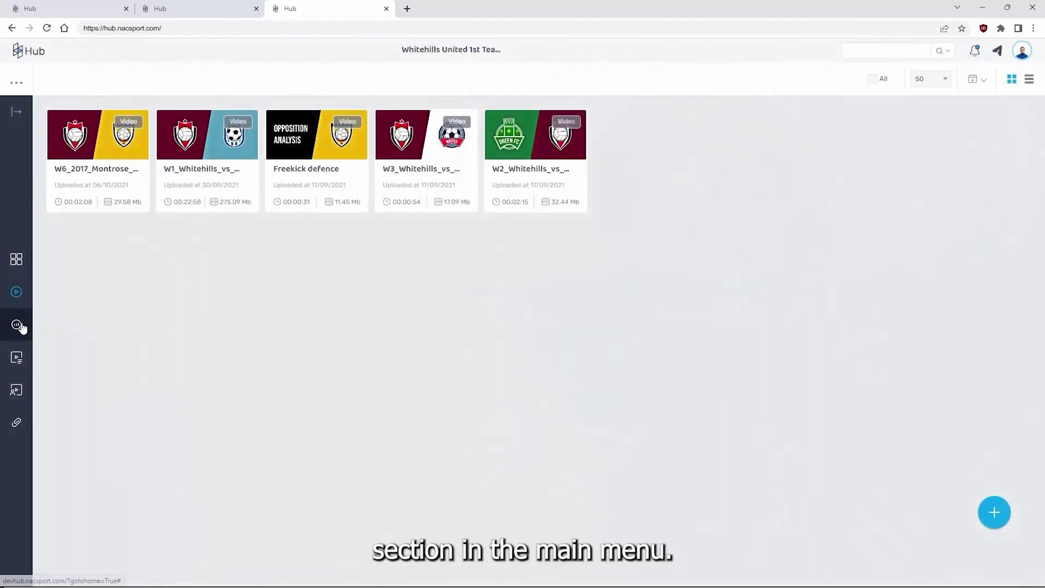
{"action": "left_click", "coordinate": [17, 325]}
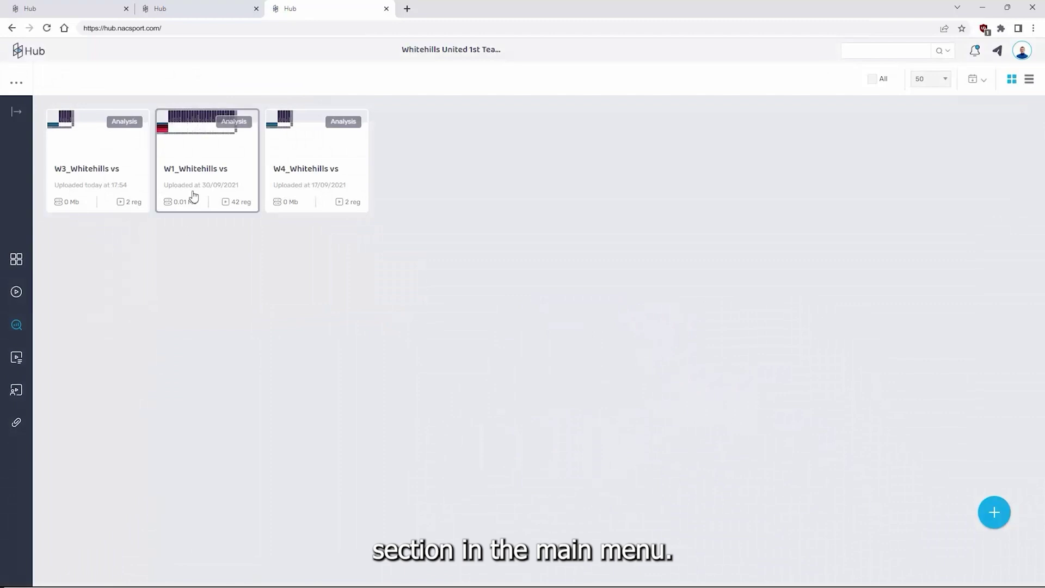
Open the W1_Whitehills analysis matrix and play the SHOTS clips at 6:09 and 10:51
{"action": "left_click", "coordinate": [204, 157]}
{"action": "double_click", "coordinate": [204, 157]}
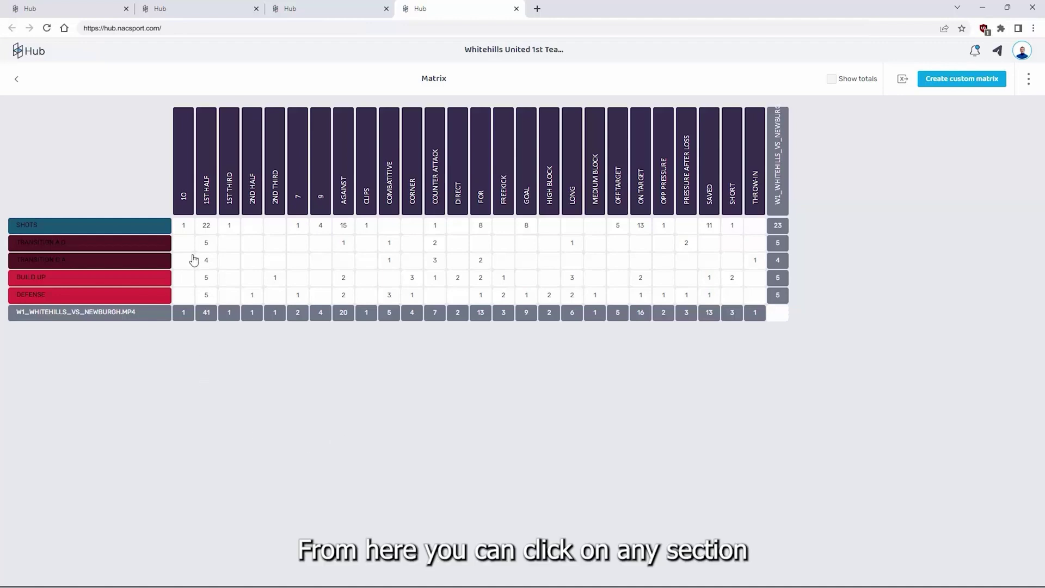
{"action": "left_click", "coordinate": [324, 226]}
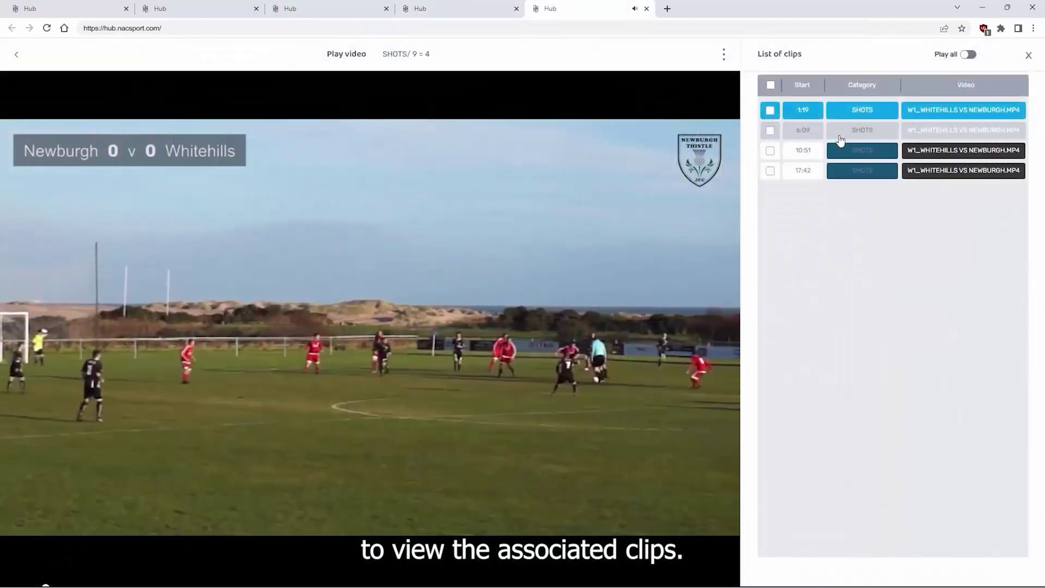
{"action": "left_click", "coordinate": [840, 140]}
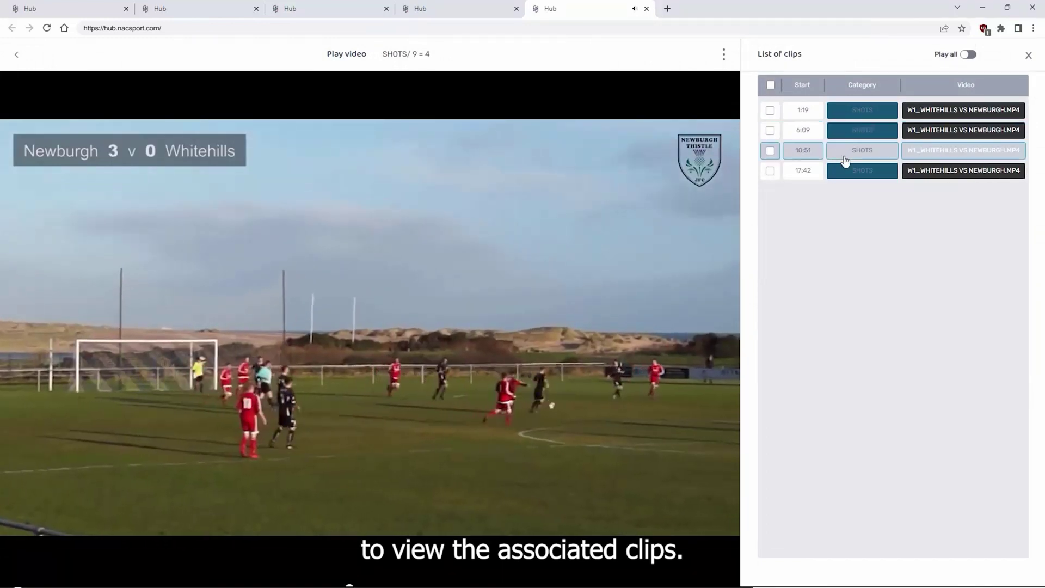
{"action": "left_click", "coordinate": [845, 159]}
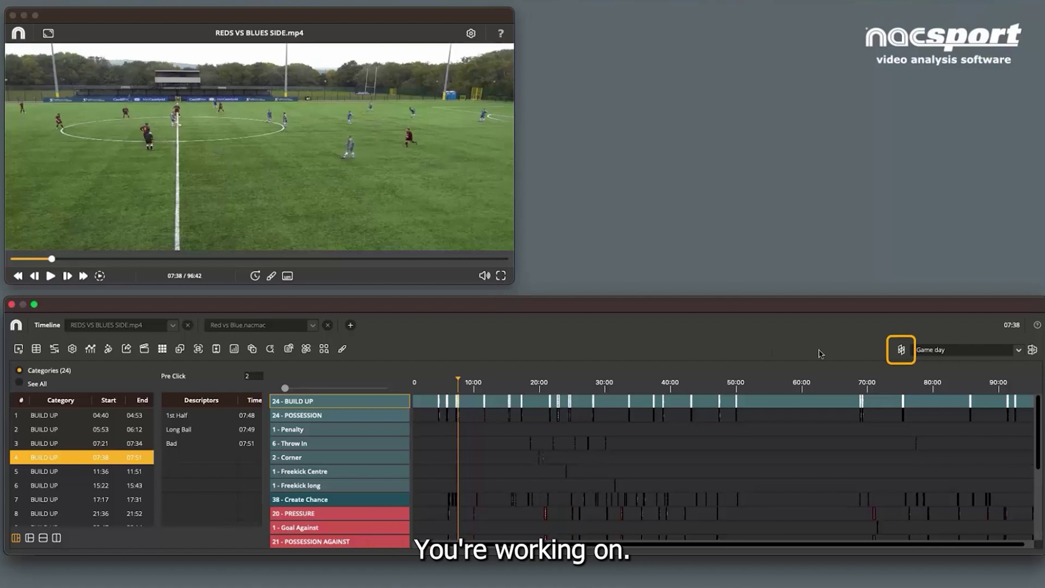
{"action": "left_click", "coordinate": [901, 350]}
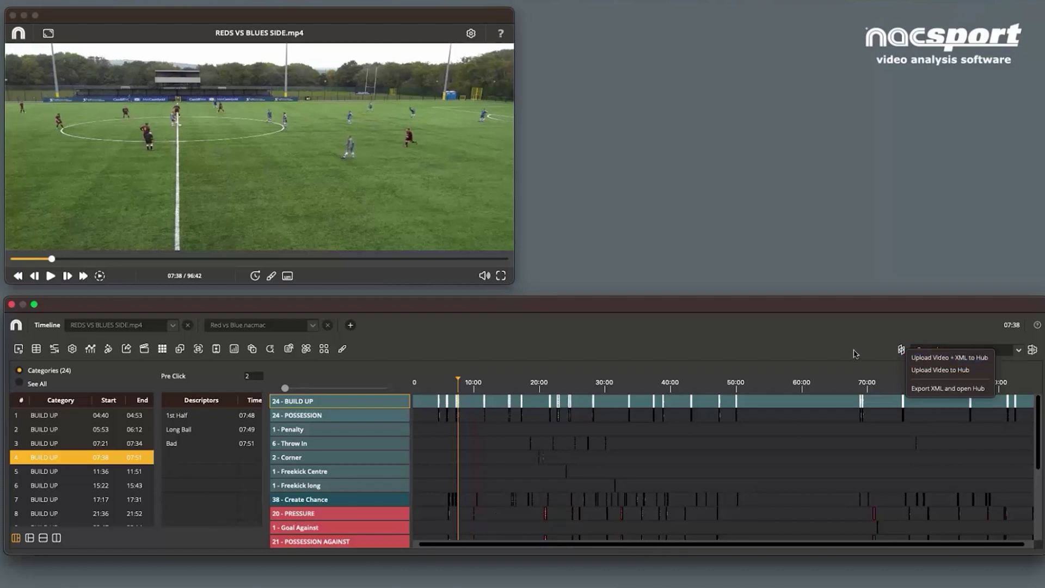
{"action": "left_click", "coordinate": [769, 342]}
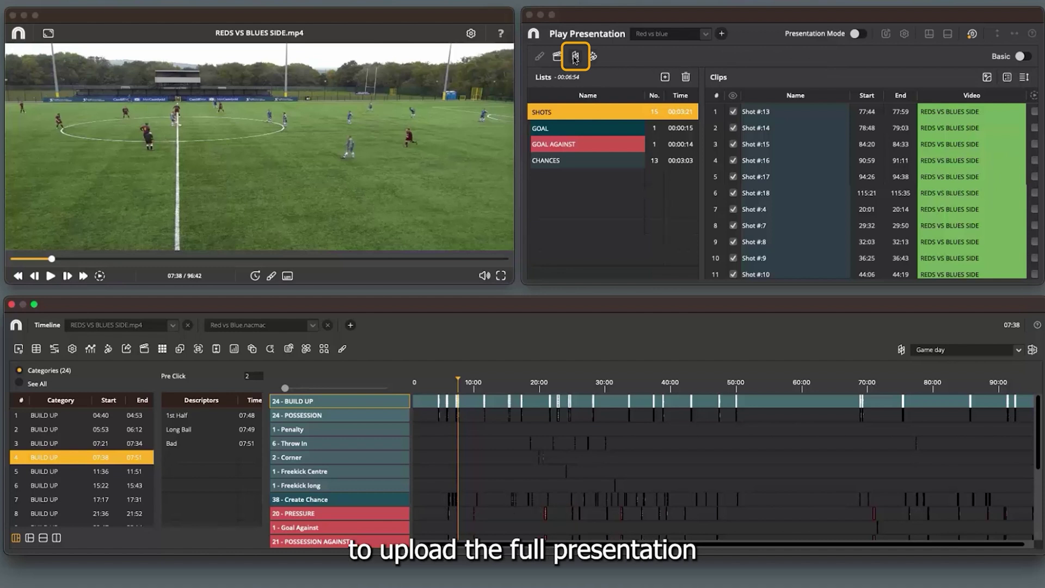
Send the whole Red vs blue presentation to Hub using Upload Presentation to Hub
{"action": "left_click", "coordinate": [575, 58]}
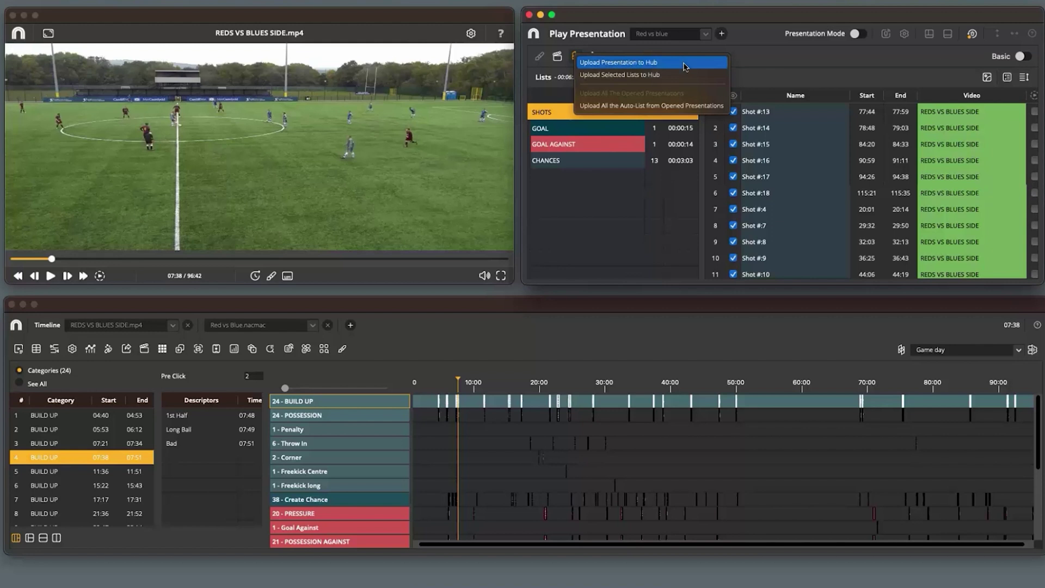
{"action": "left_click", "coordinate": [685, 67]}
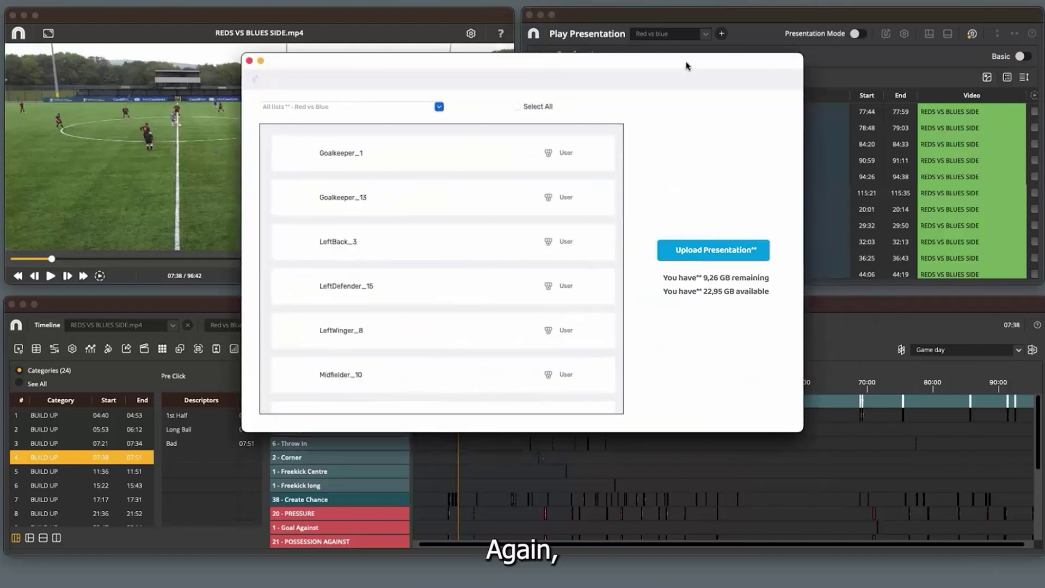
{"action": "left_click", "coordinate": [724, 256]}
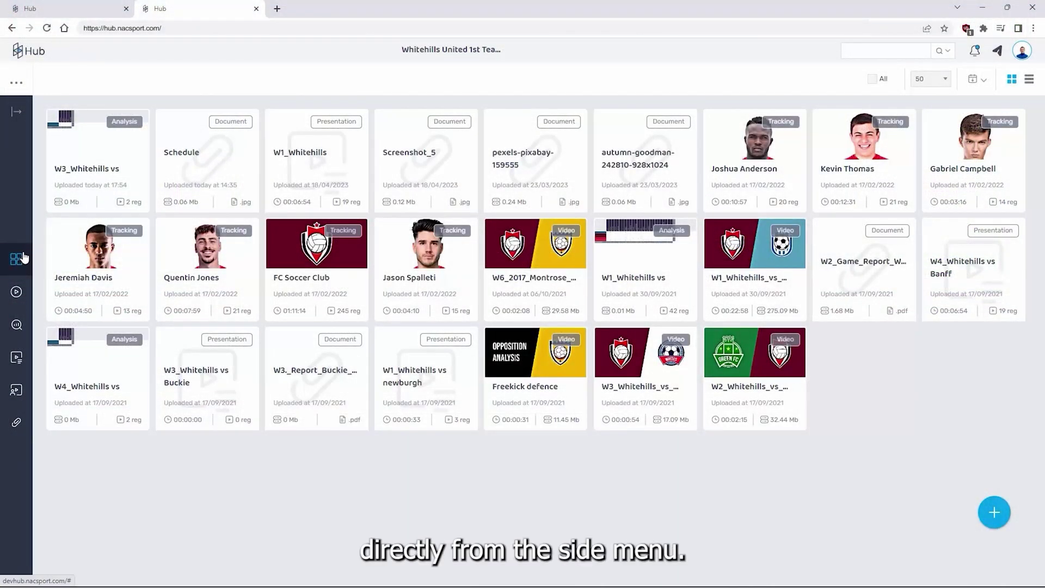
Open W4_Whitehills vs Banff, start sharing its Offensive list, cancel, then select all lists
{"action": "left_click", "coordinate": [17, 358]}
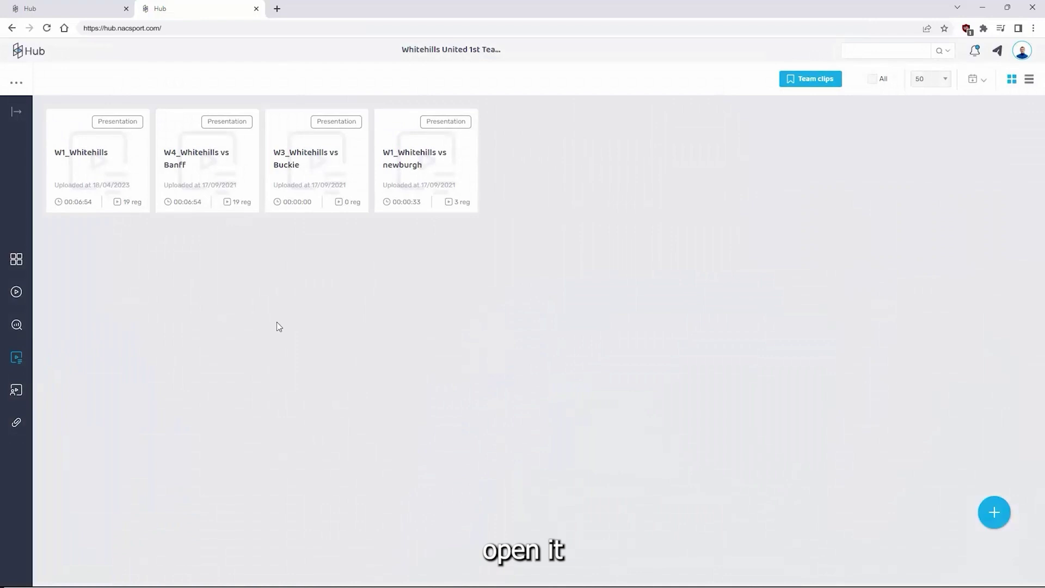
{"action": "left_click", "coordinate": [220, 169]}
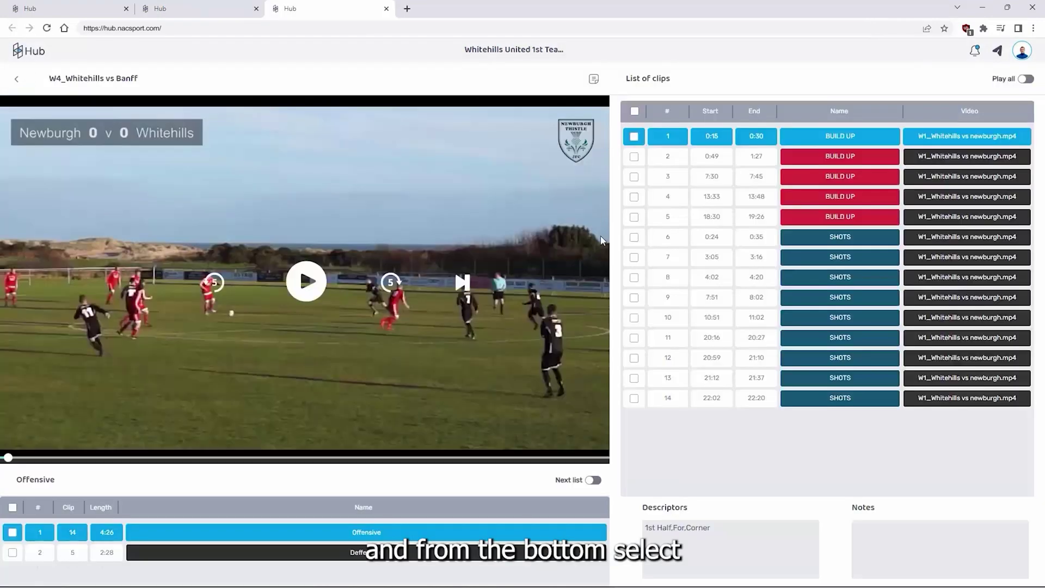
{"action": "left_click", "coordinate": [12, 531]}
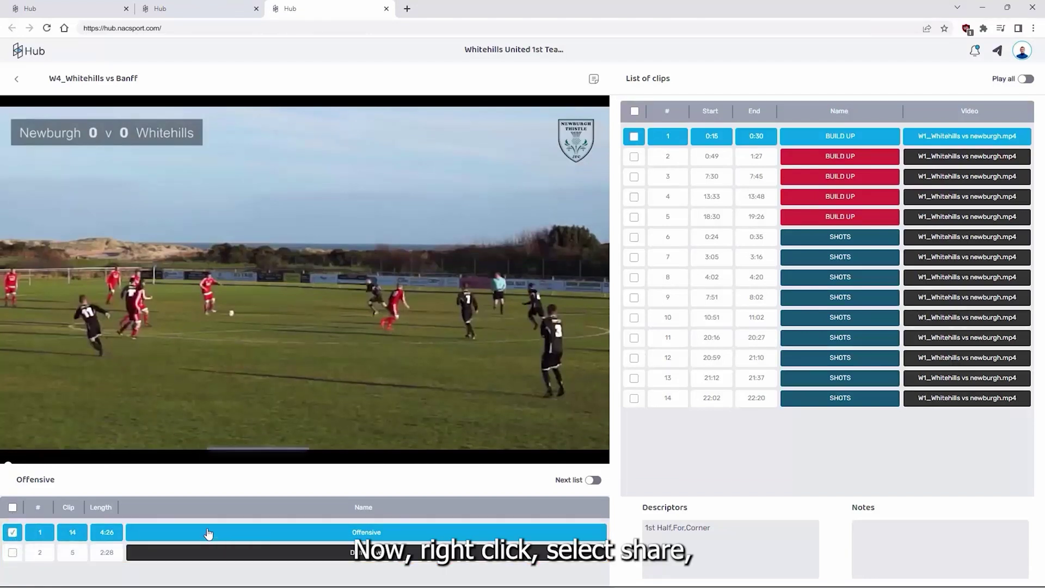
{"action": "right_click", "coordinate": [207, 533]}
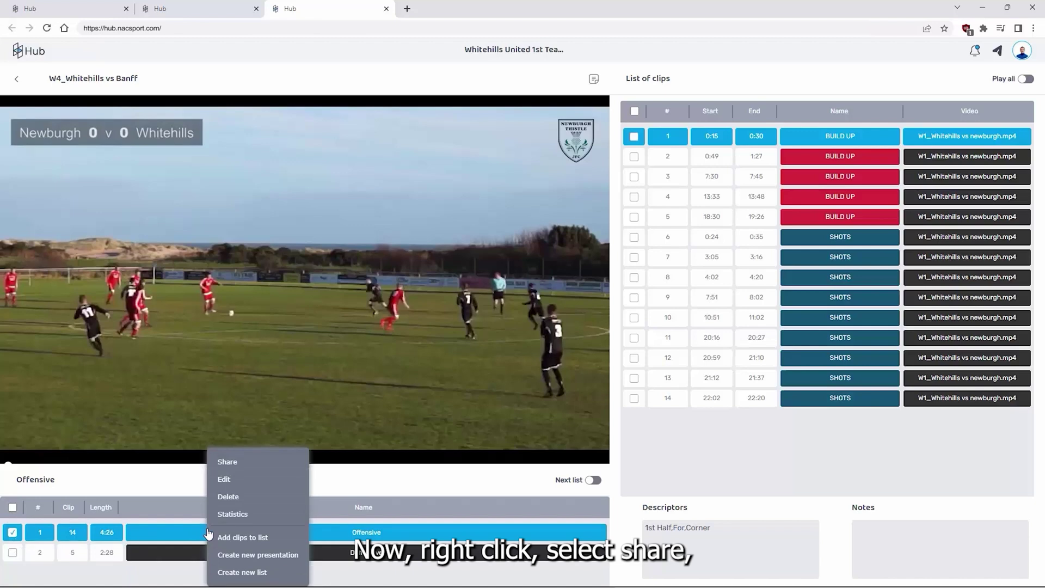
{"action": "left_click", "coordinate": [266, 464]}
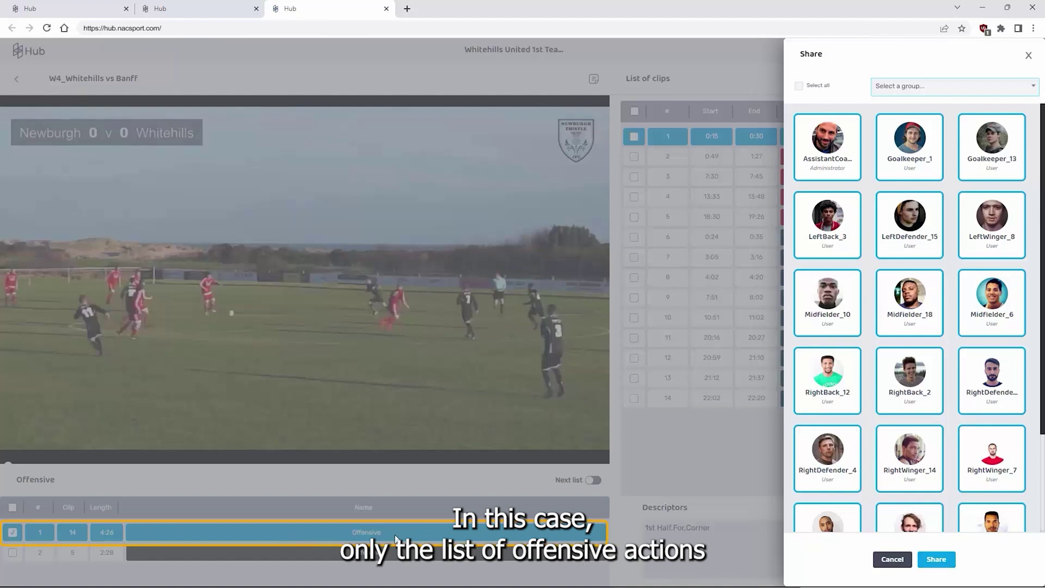
{"action": "left_click", "coordinate": [892, 559]}
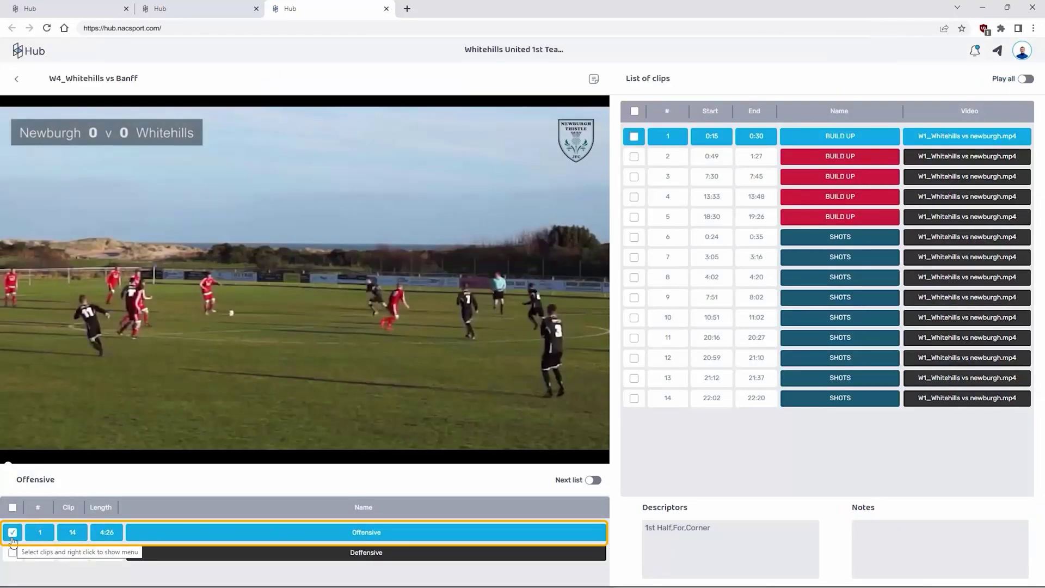
{"action": "left_click", "coordinate": [14, 508]}
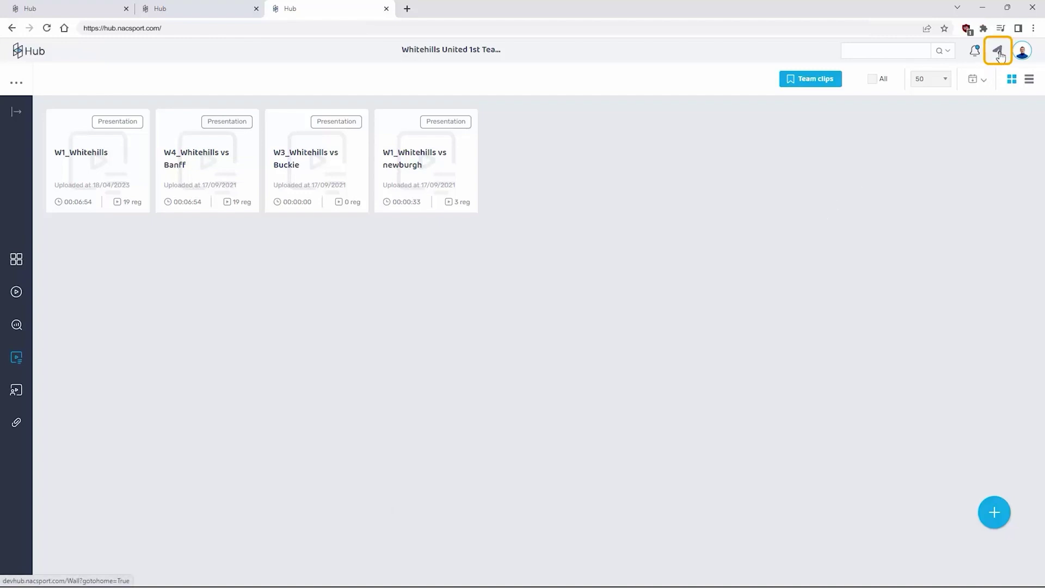
Open the Team Channel, scroll through its posts, and start a new post
{"action": "left_click", "coordinate": [998, 52]}
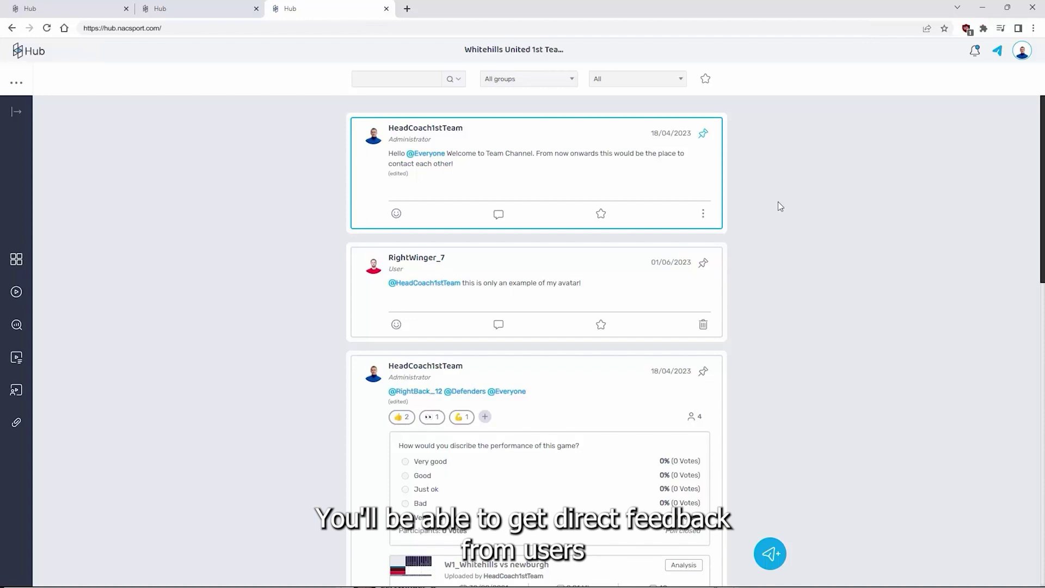
{"action": "scroll", "coordinate": [741, 192], "scroll_direction": "down", "scroll_amount": 5}
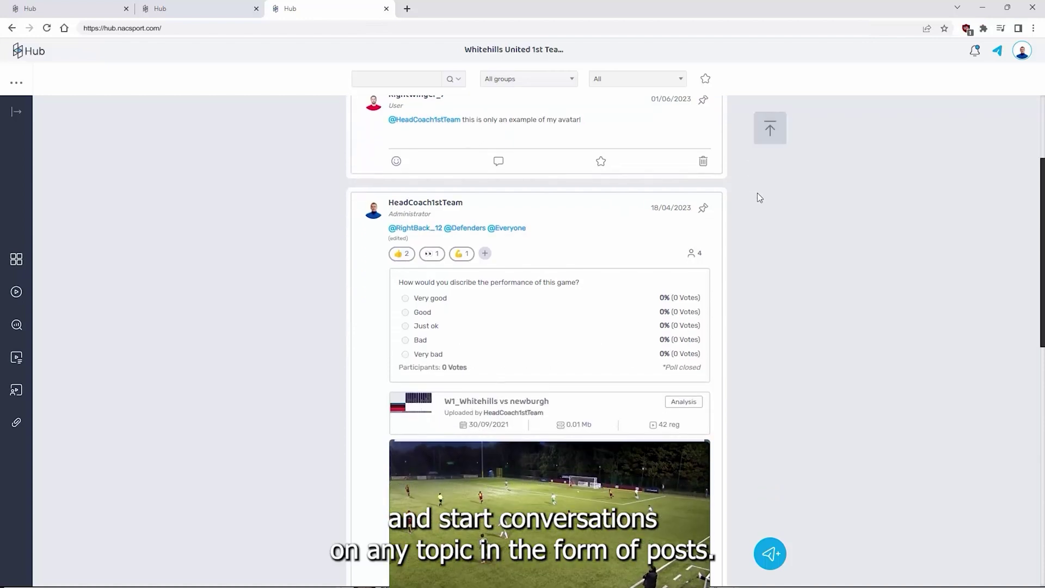
{"action": "scroll", "coordinate": [782, 256], "scroll_direction": "down", "scroll_amount": 3}
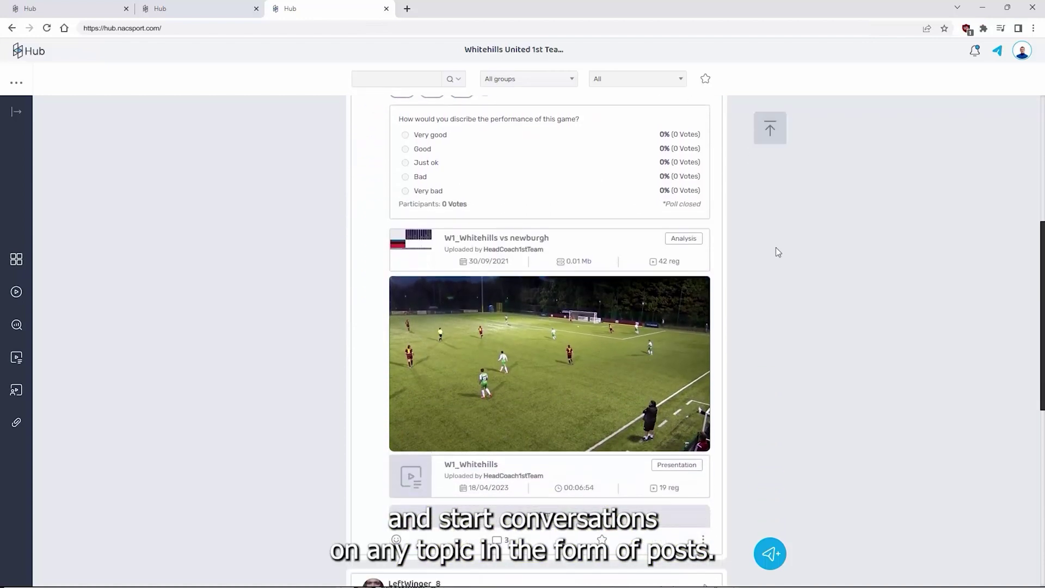
{"action": "scroll", "coordinate": [780, 239], "scroll_direction": "up", "scroll_amount": 7}
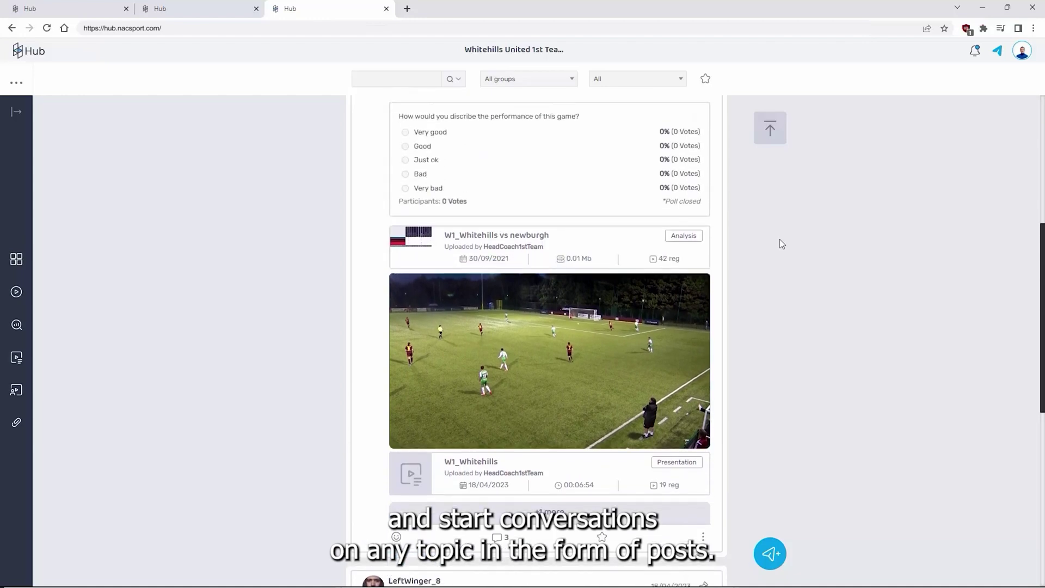
{"action": "scroll", "coordinate": [780, 240], "scroll_direction": "up", "scroll_amount": 1}
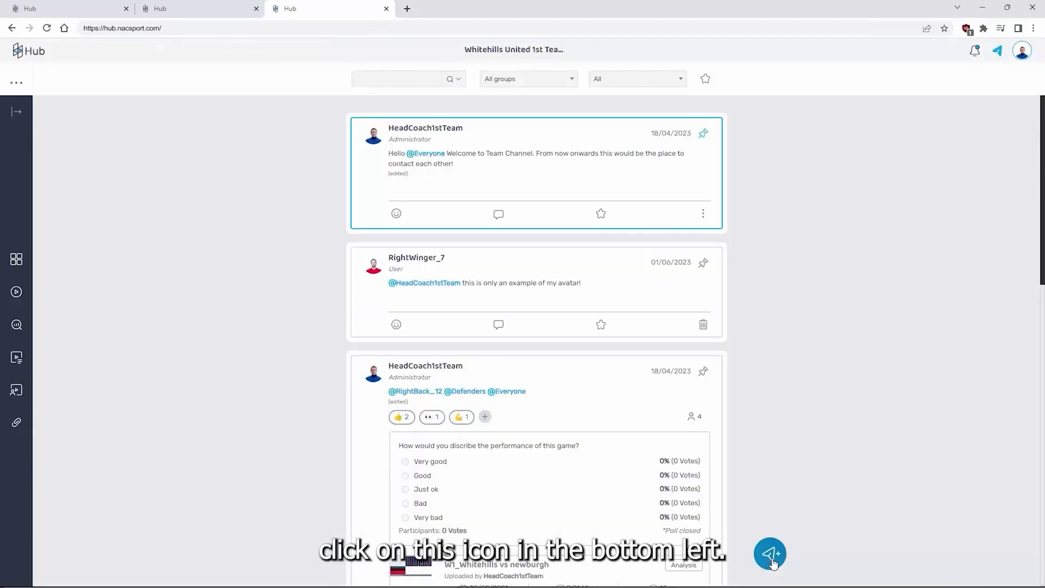
{"action": "left_click", "coordinate": [770, 554]}
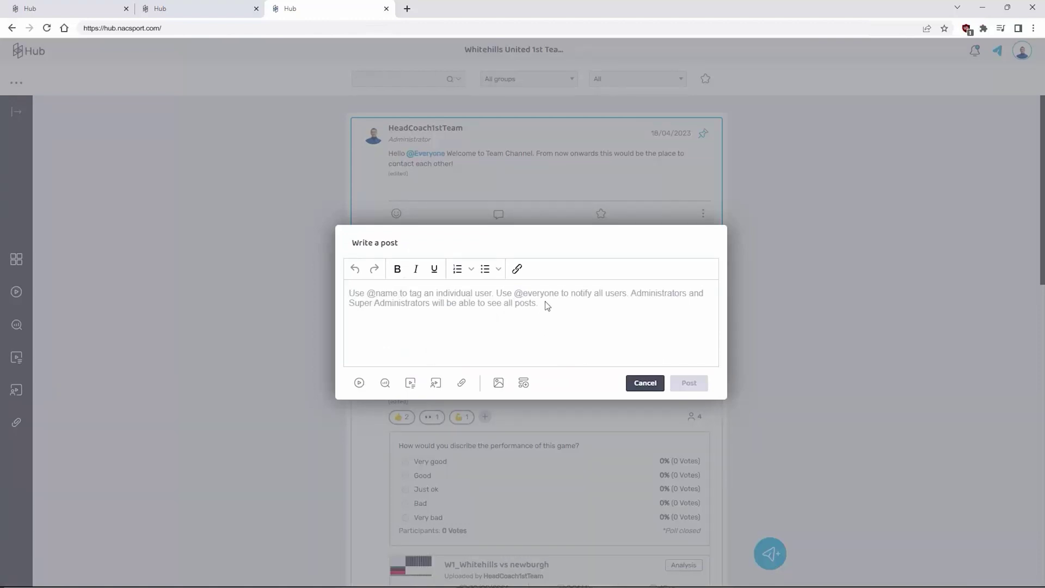
{"action": "type", "text": "@ever"}
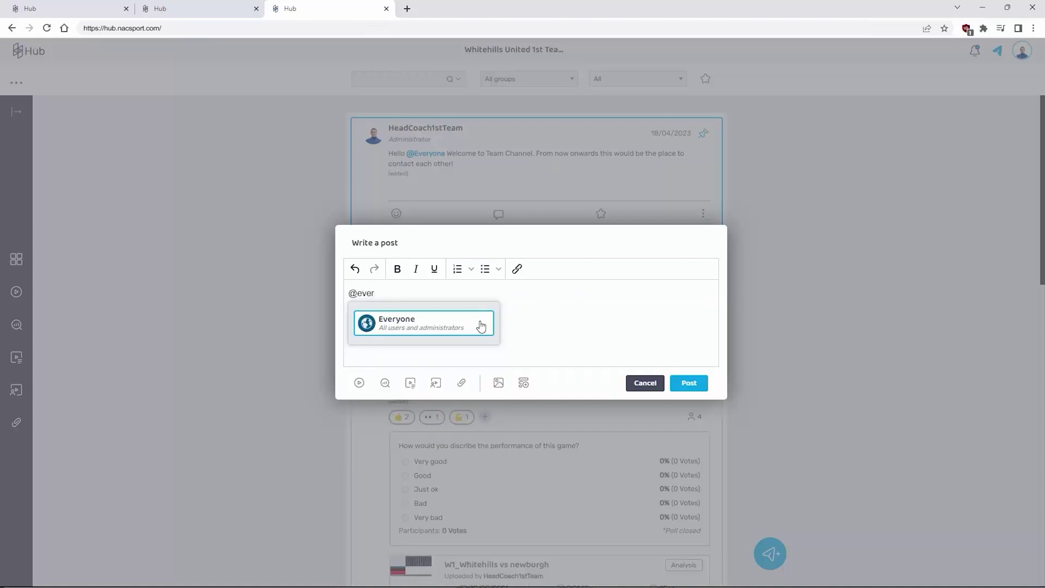
{"action": "left_click", "coordinate": [469, 325]}
{"action": "type", "text": "@stri"}
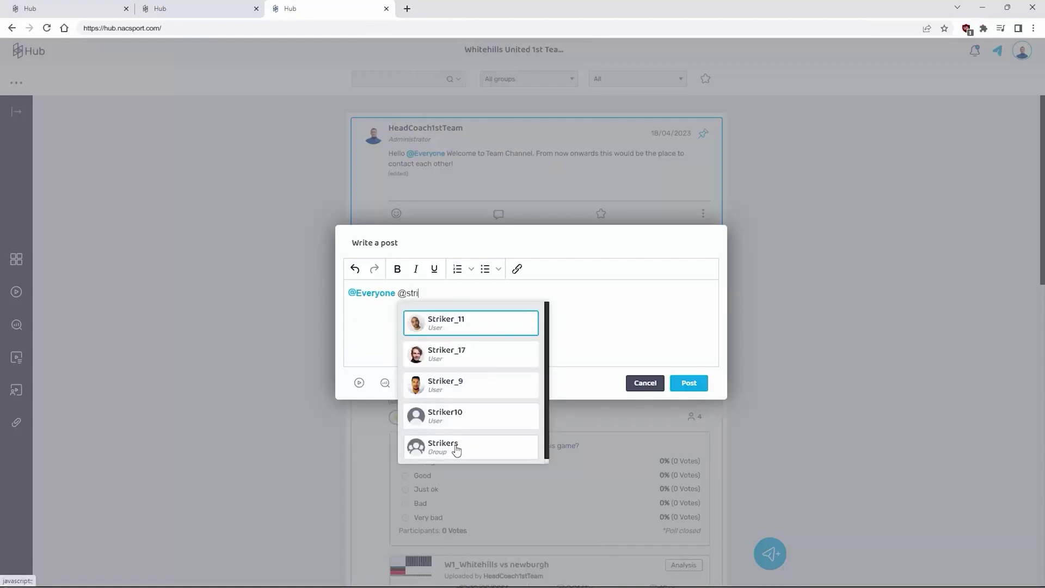
{"action": "left_click", "coordinate": [456, 447]}
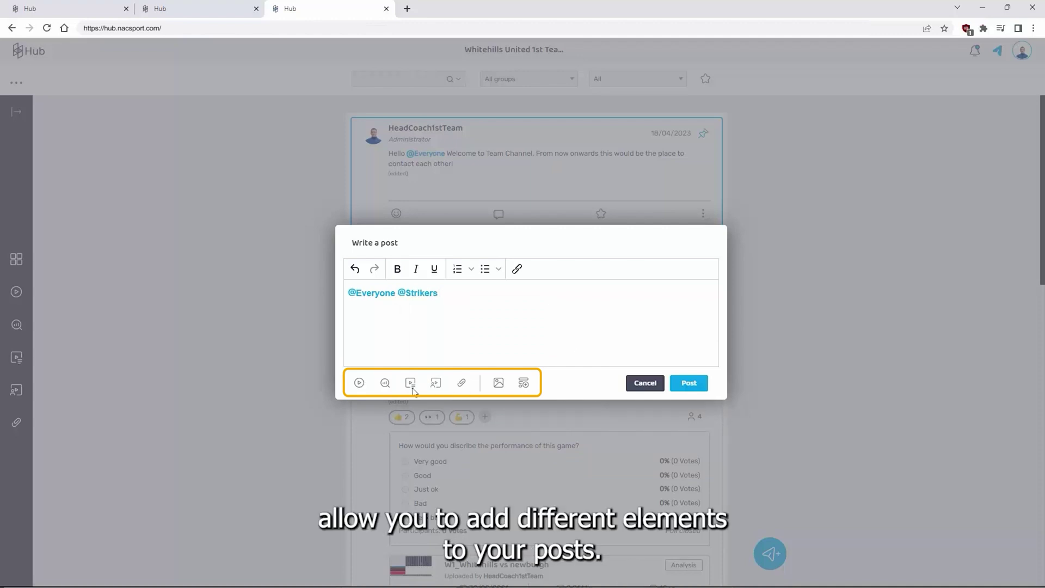
Attach the W6_2017 Montrose video and W4_Whitehills vs Banff presentation, then publish the post
{"action": "left_click", "coordinate": [359, 383]}
{"action": "left_click", "coordinate": [401, 303]}
{"action": "left_click", "coordinate": [545, 432]}
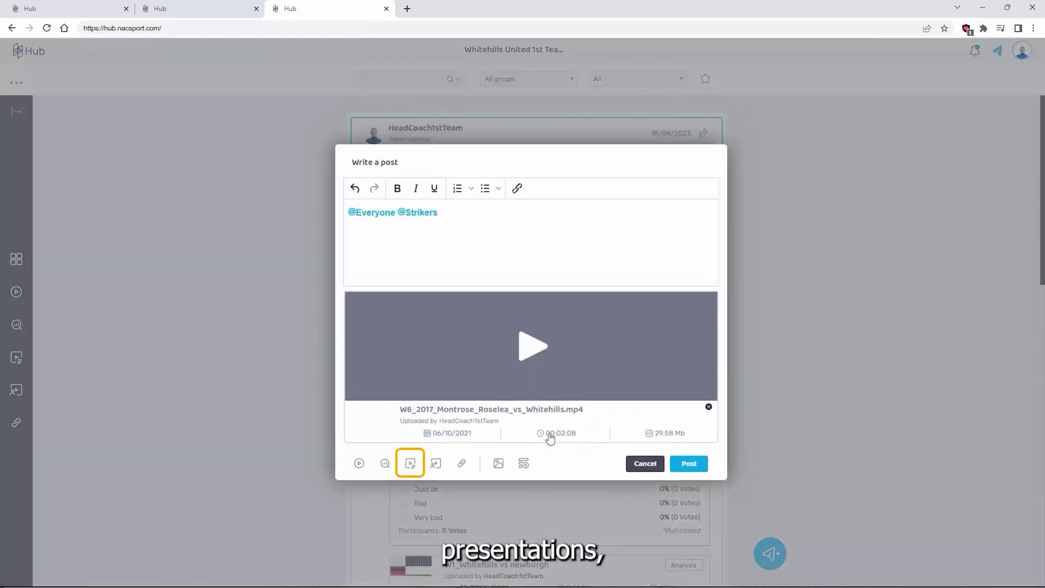
{"action": "left_click", "coordinate": [411, 463]}
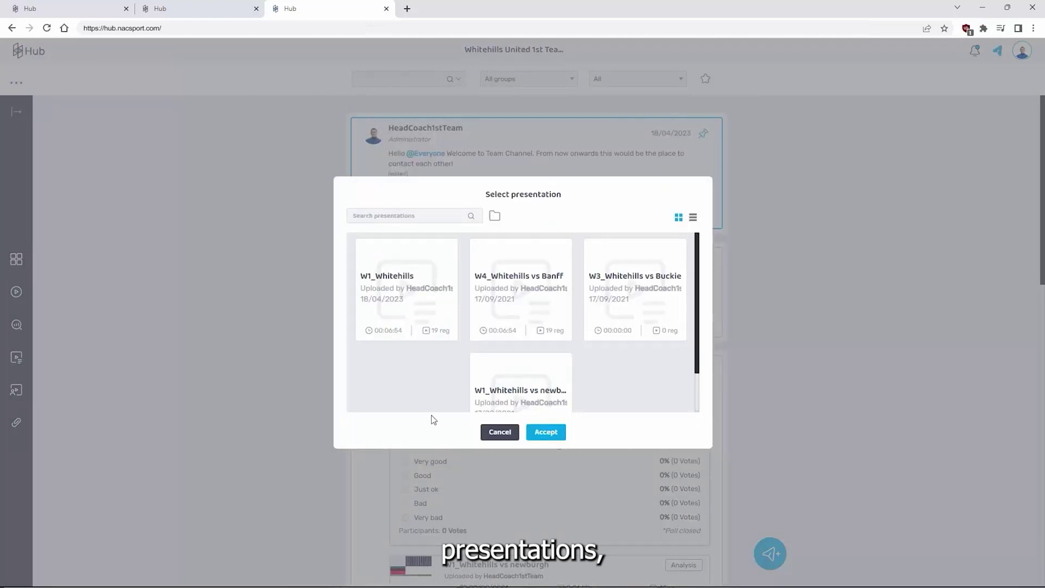
{"action": "left_click", "coordinate": [543, 332]}
{"action": "left_click", "coordinate": [544, 432]}
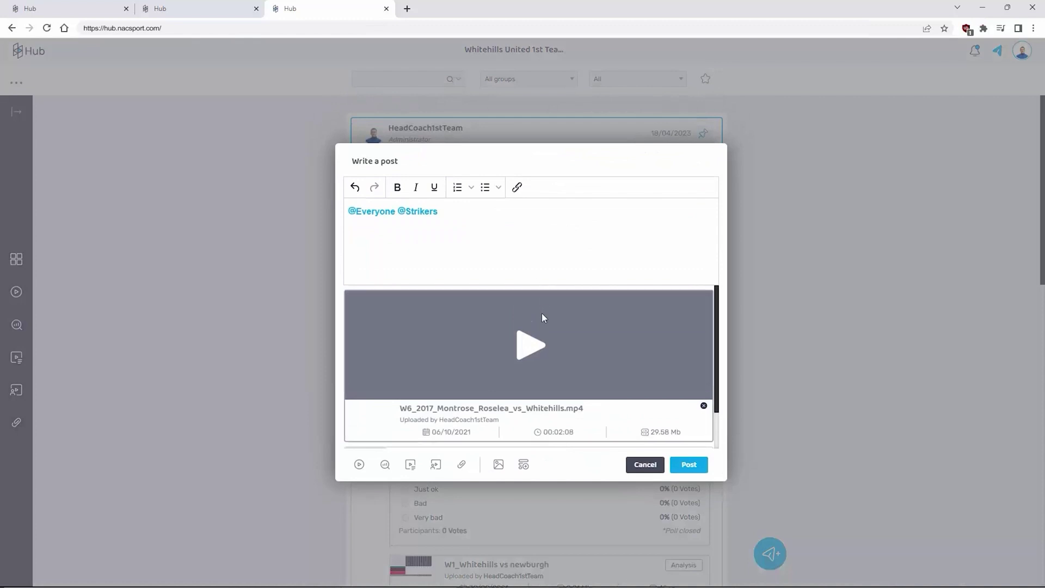
{"action": "scroll", "coordinate": [573, 426], "scroll_direction": "down", "scroll_amount": 2}
{"action": "scroll", "coordinate": [574, 426], "scroll_direction": "up", "scroll_amount": 2}
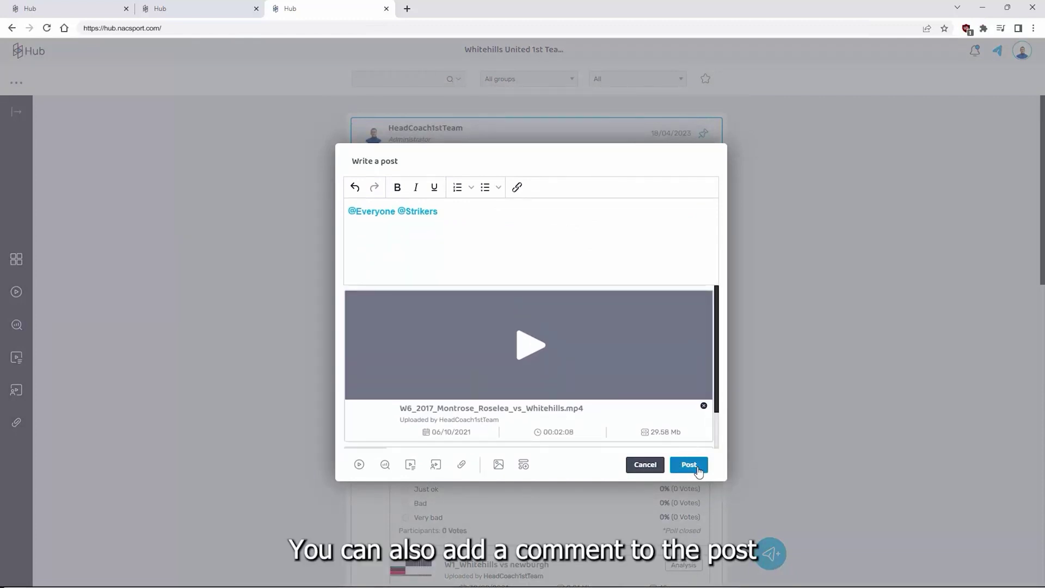
{"action": "left_click", "coordinate": [689, 465]}
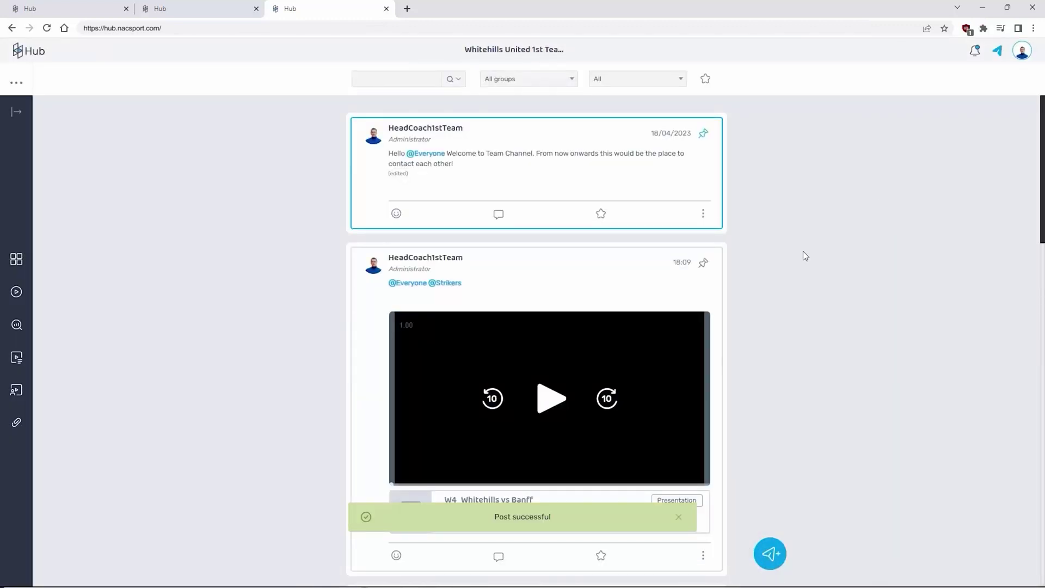
{"action": "scroll", "coordinate": [806, 272], "scroll_direction": "down", "scroll_amount": 3}
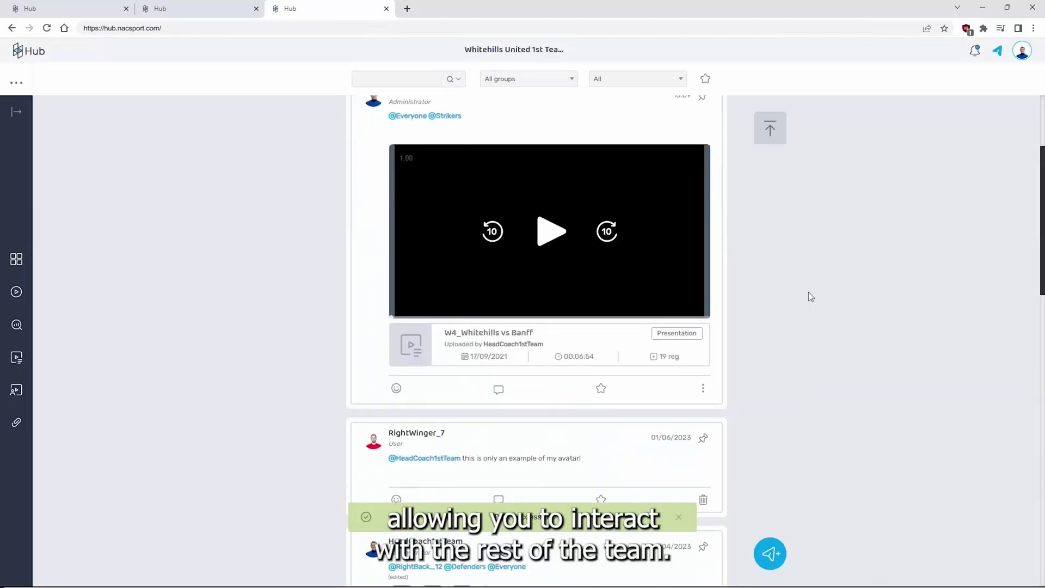
{"action": "left_click", "coordinate": [498, 394]}
{"action": "scroll", "coordinate": [624, 411], "scroll_direction": "down", "scroll_amount": 2}
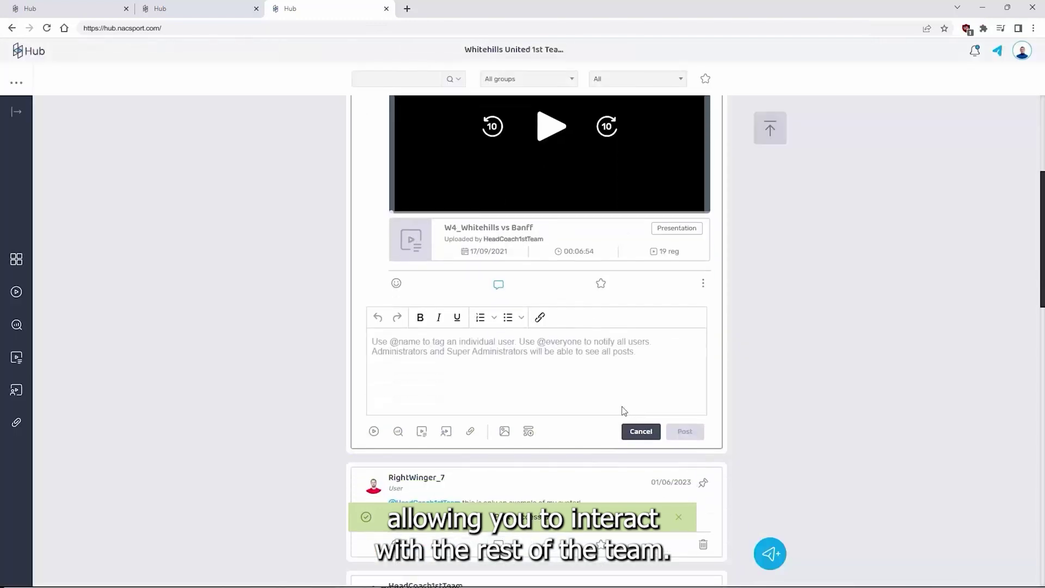